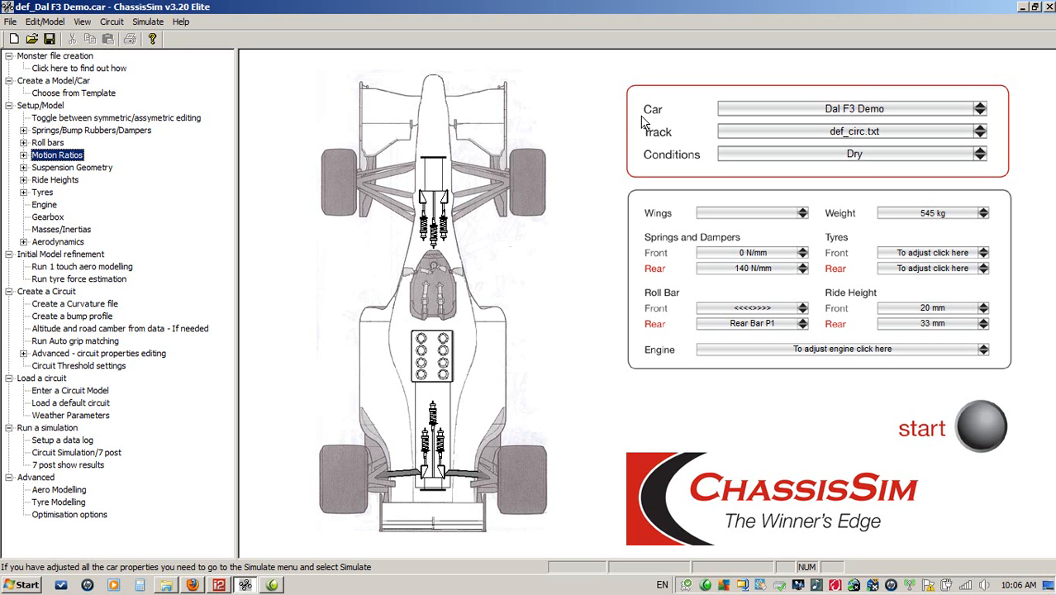
Review the Tyre Force Estimation parameters and close them without making changes.
left_click(148, 25)
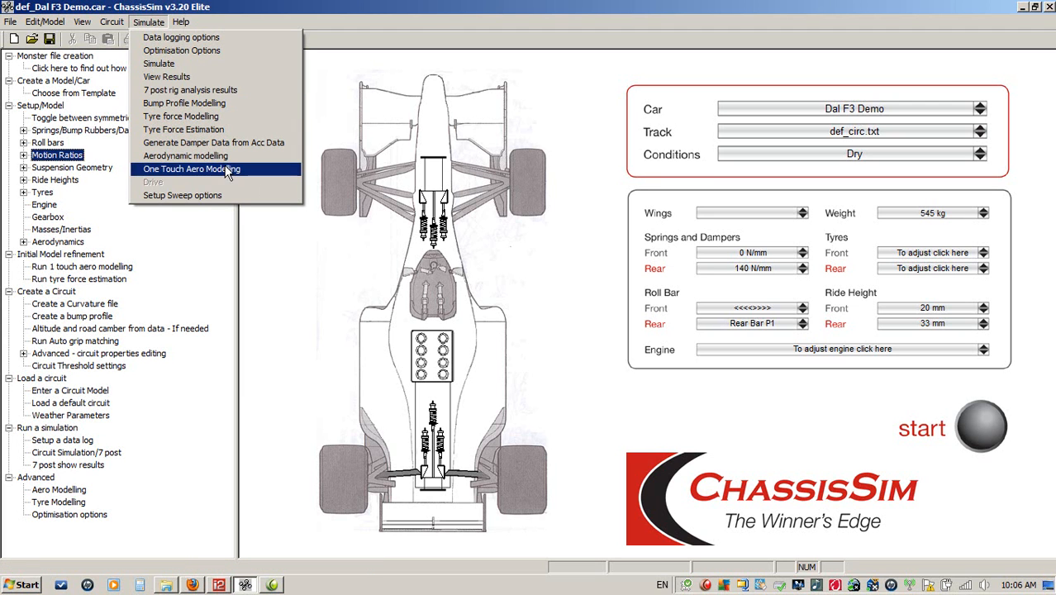
left_click(230, 129)
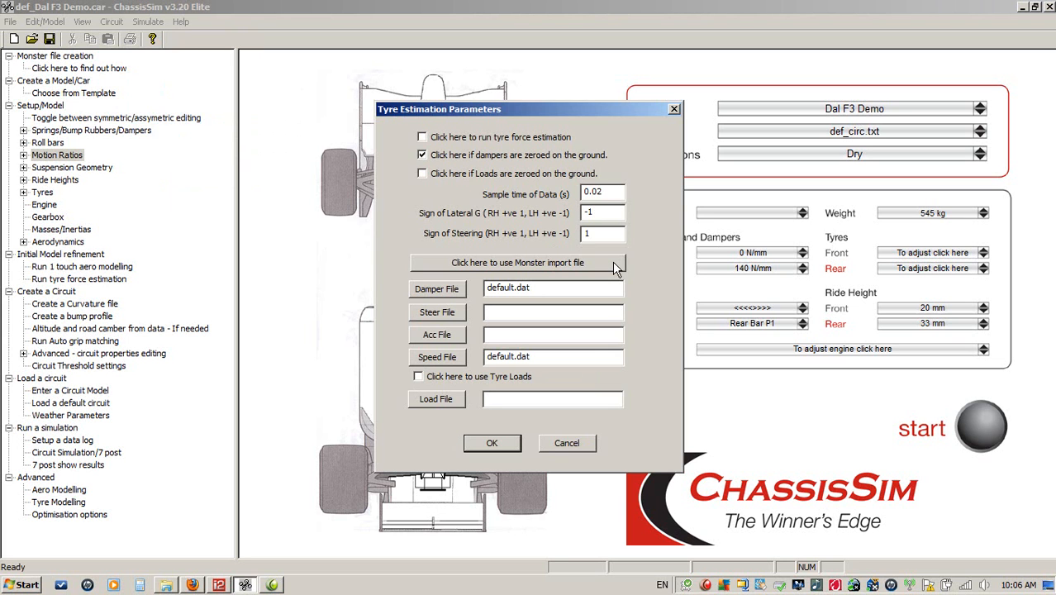
left_click(561, 442)
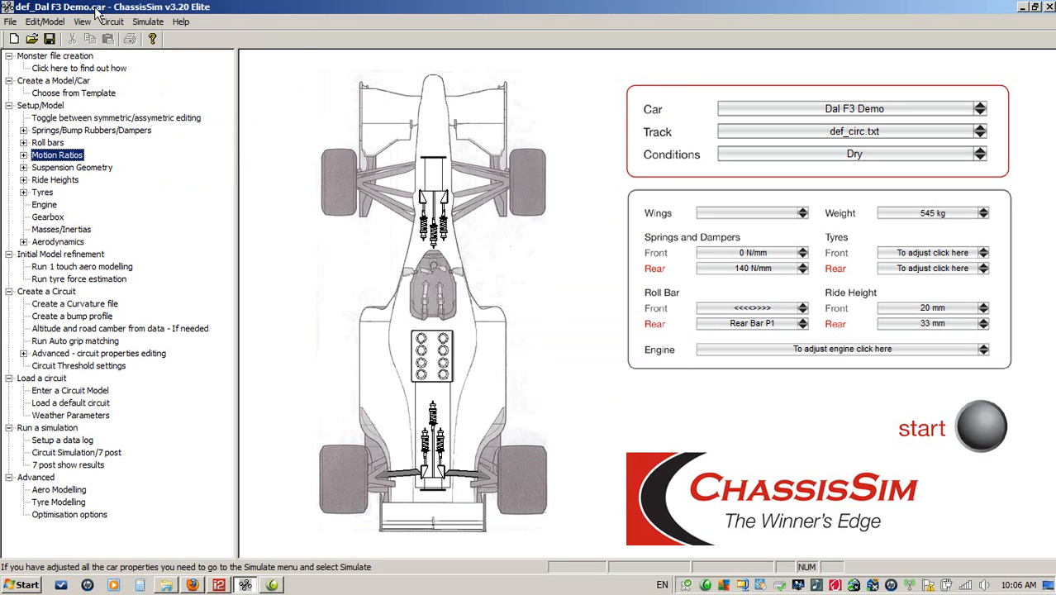
Review the One Touch Aero Modelling parameters and close them without making changes.
left_click(148, 21)
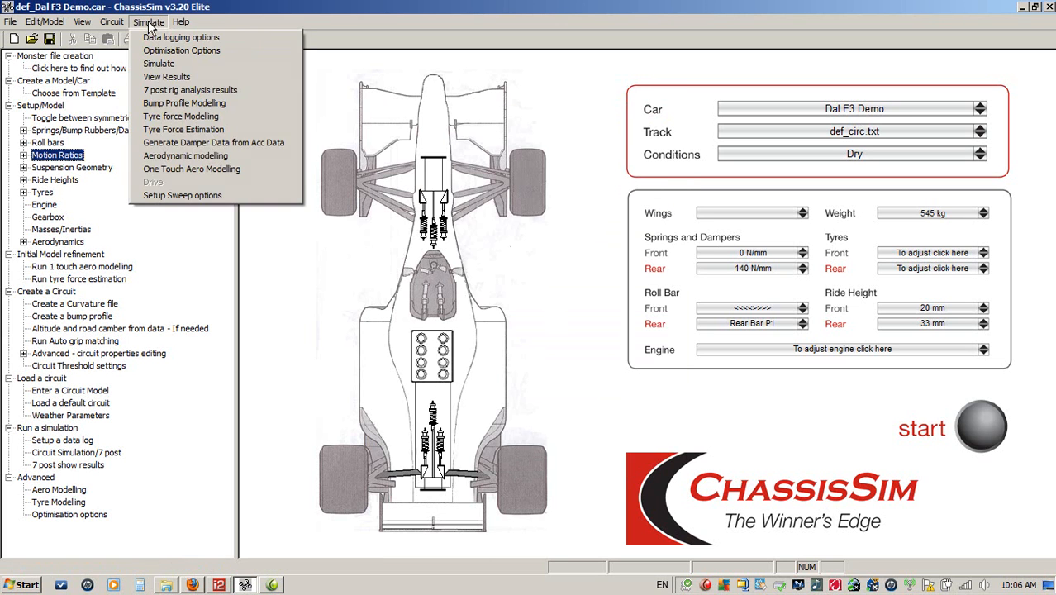
left_click(213, 169)
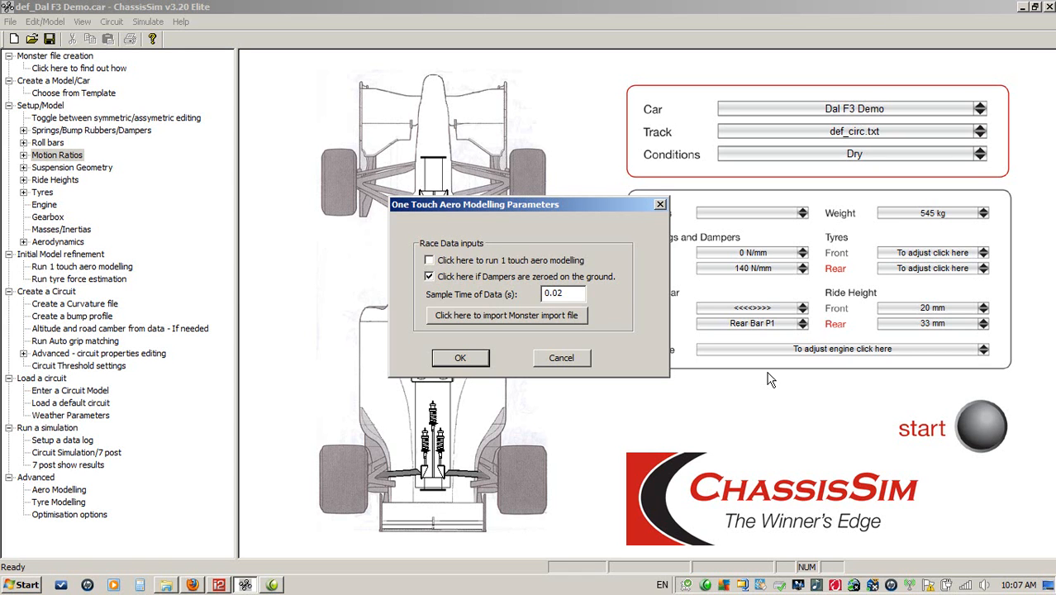
left_click(562, 358)
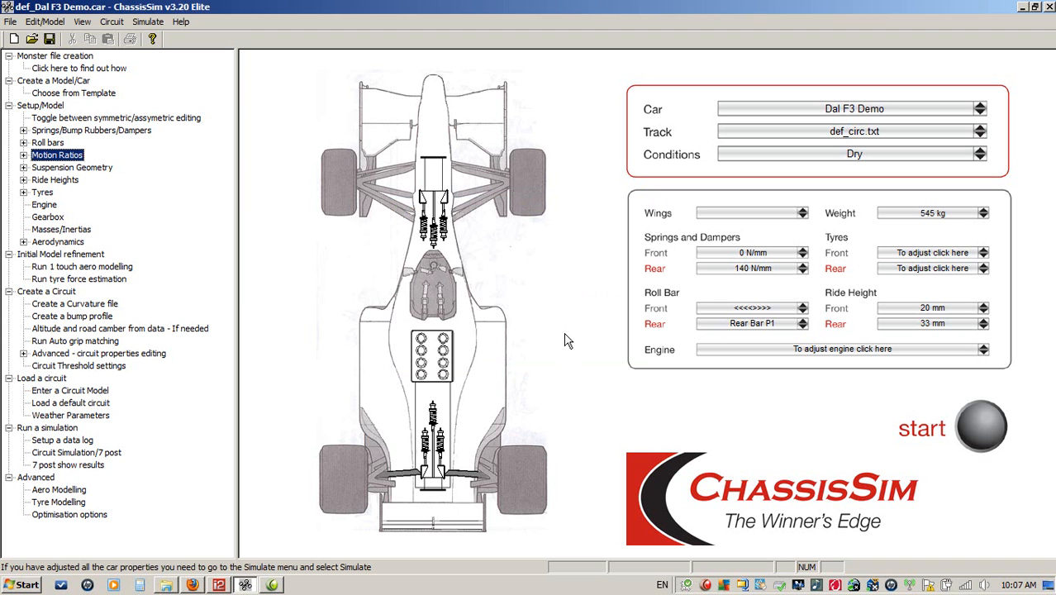
Switch to MoTeC i2 Pro, overlay Lap 1 of Tyre est v2 on the actual data, and examine the traces up to about 2040 m.
left_click(222, 585)
mouse_move(5, 95)
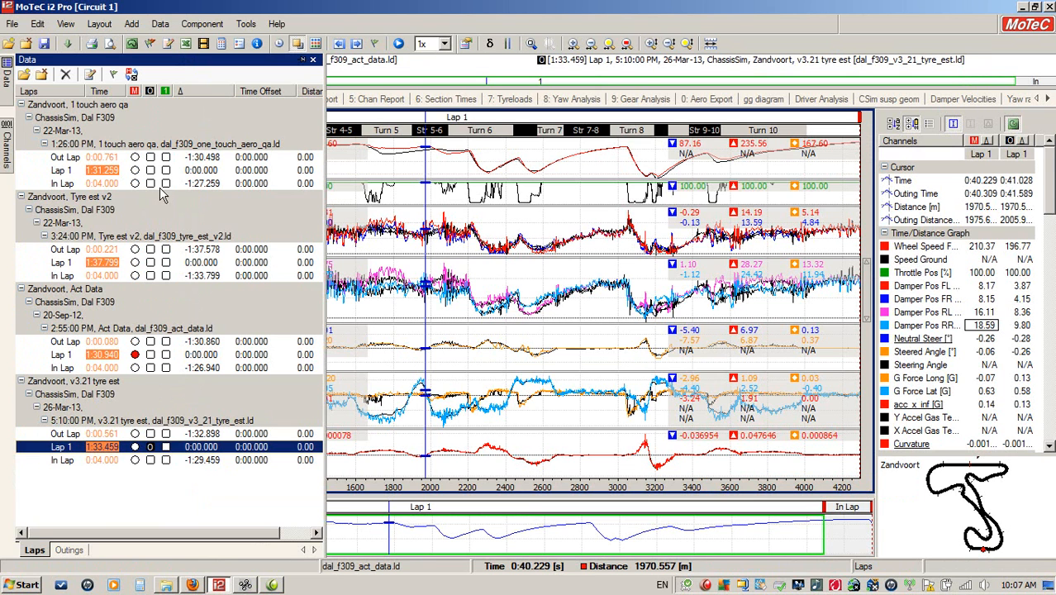
left_click(151, 264)
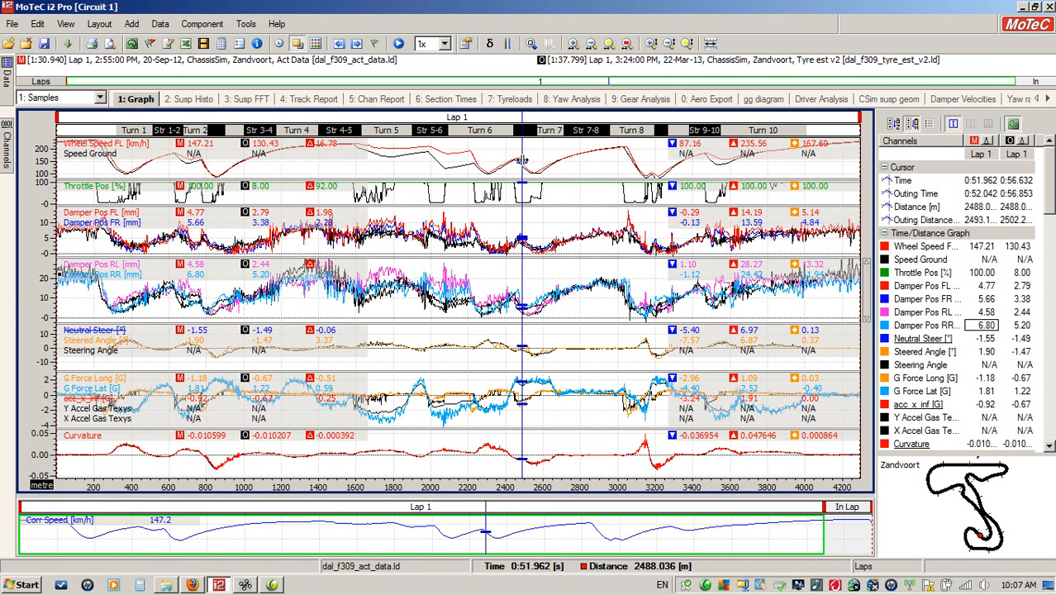
left_click_drag(152, 171, 438, 201)
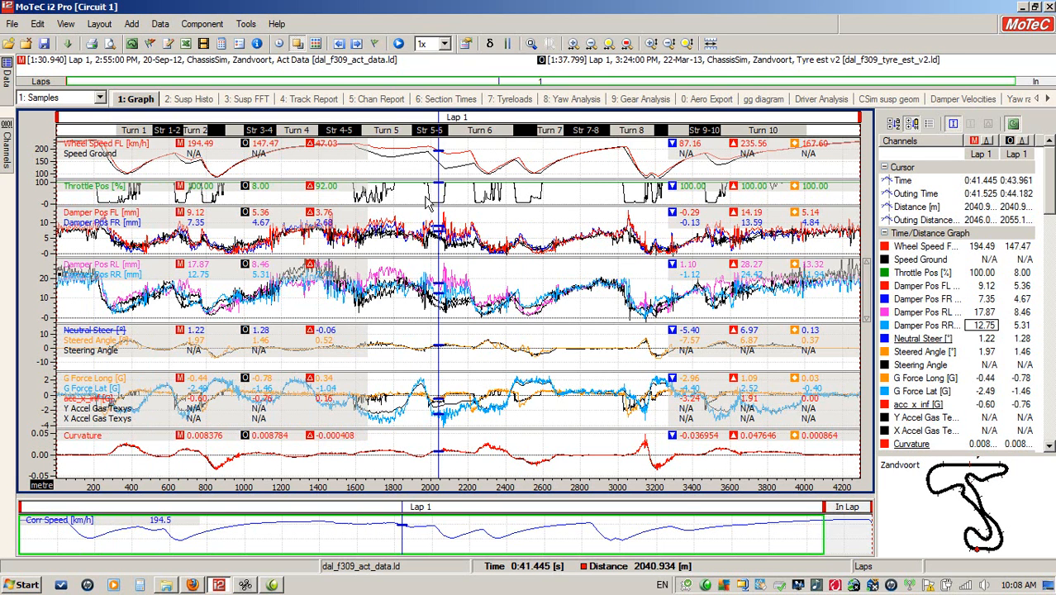
Switch to ChassisSim, check the front tyre's force grip factor, and leave the tyre properties unchanged.
left_click(246, 584)
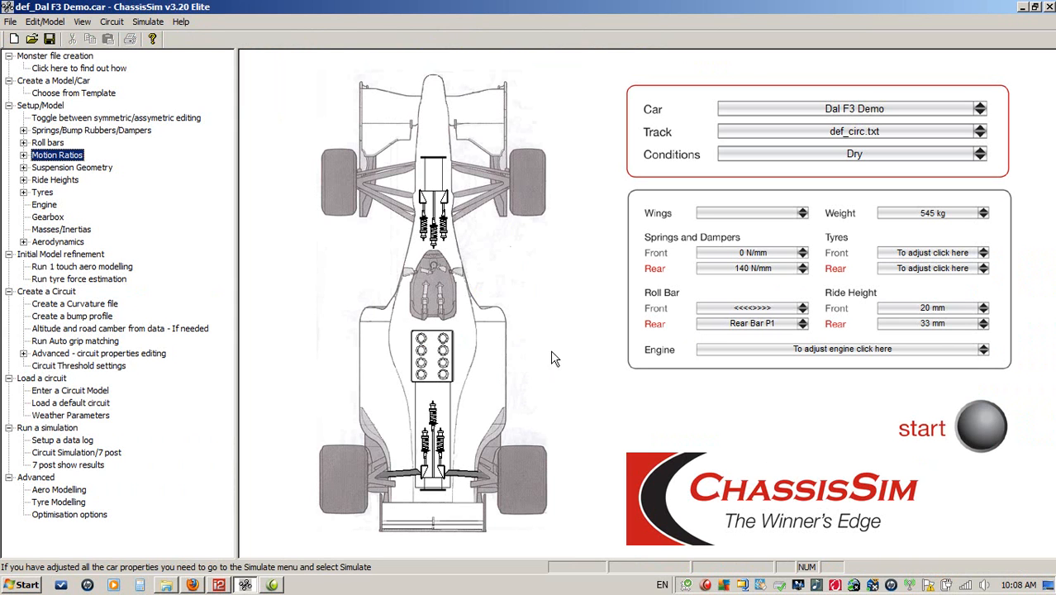
left_click(528, 184)
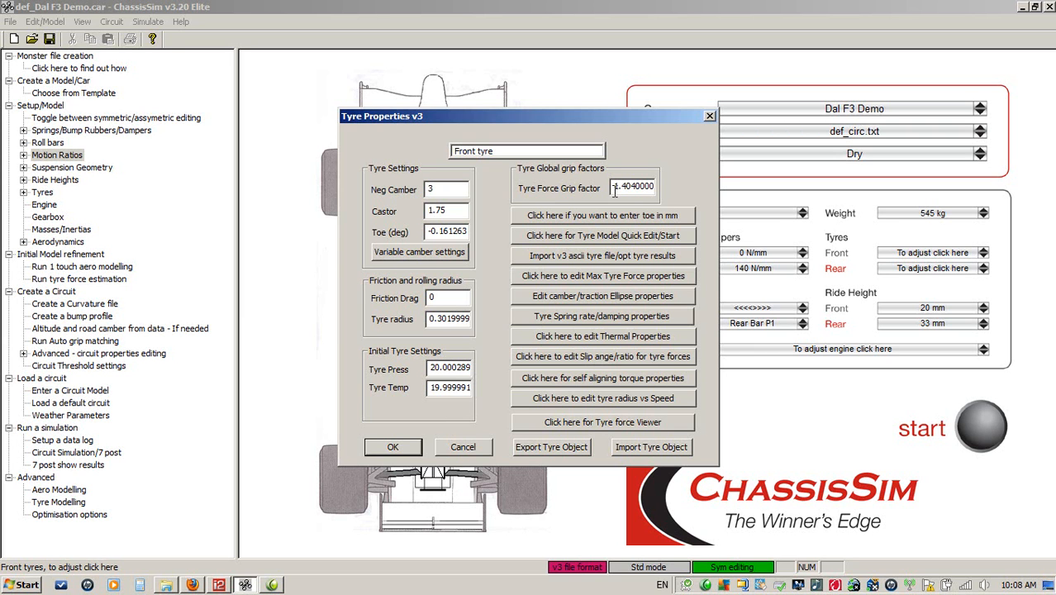
left_click(464, 447)
Load the Dallara F310 car template.
left_click(891, 110)
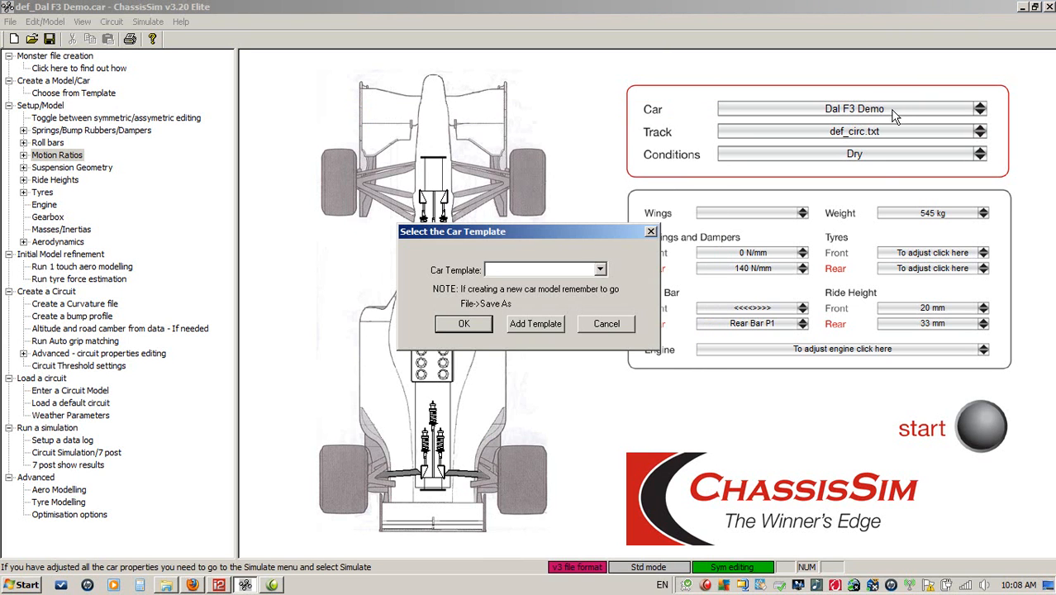
left_click(601, 270)
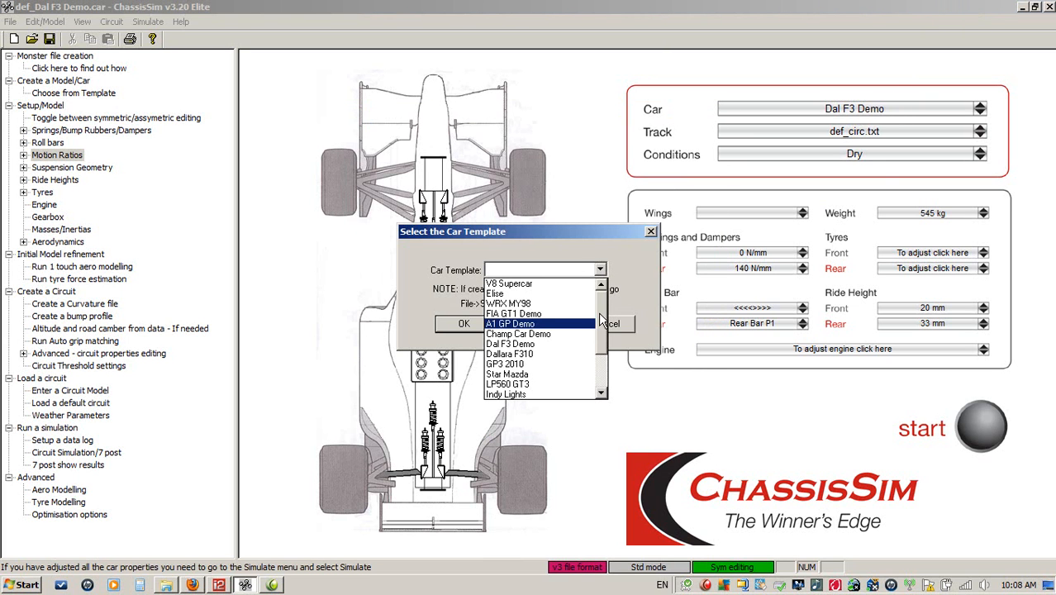
left_click(552, 355)
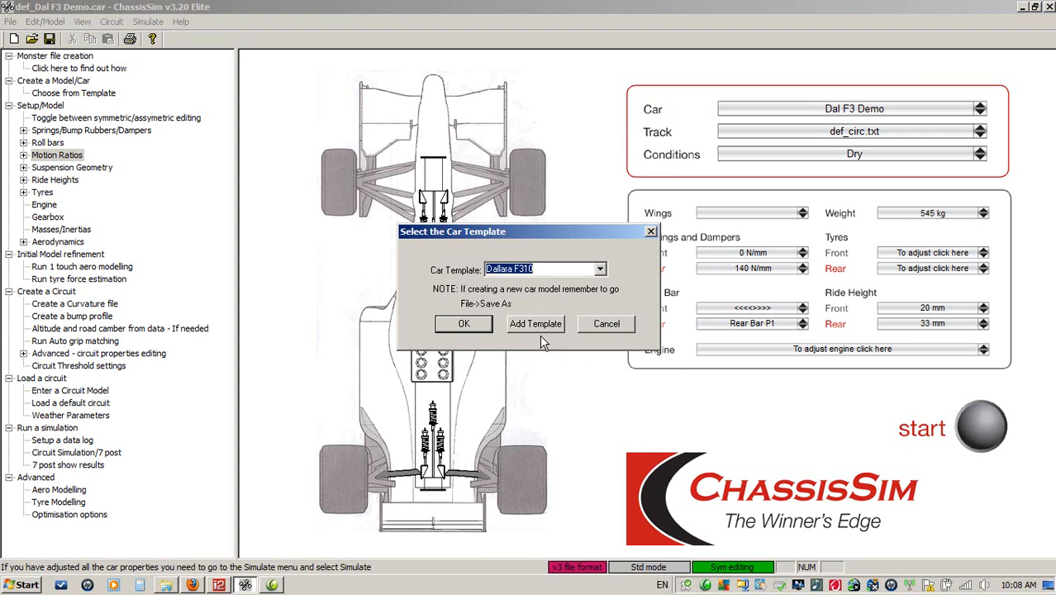
left_click(464, 323)
Set the front tyre's force grip factor to 1.1.
left_click(520, 186)
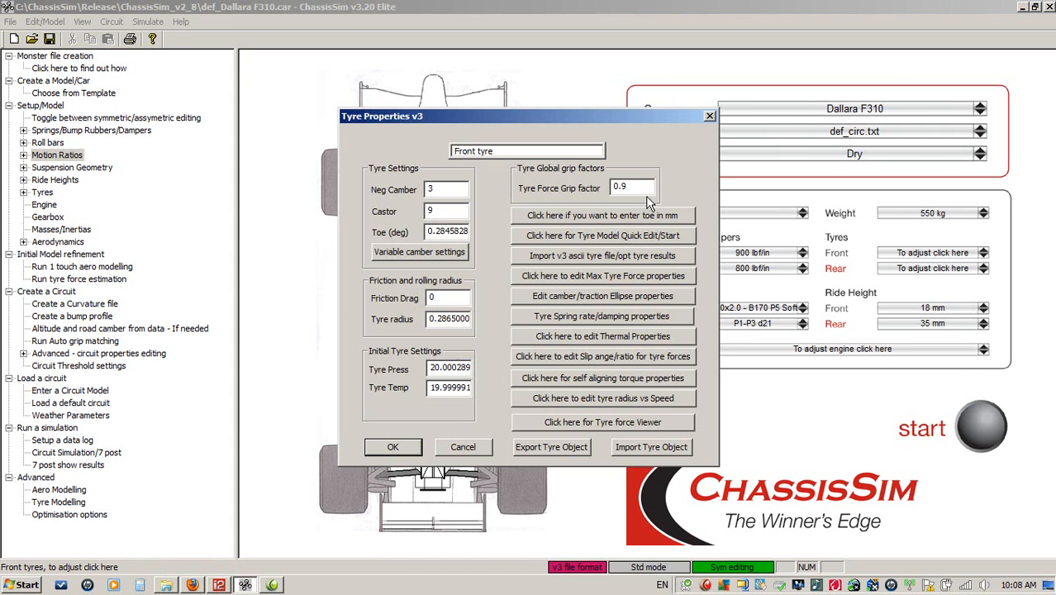
left_click_drag(630, 185, 528, 180)
type("1.1")
key("Return")
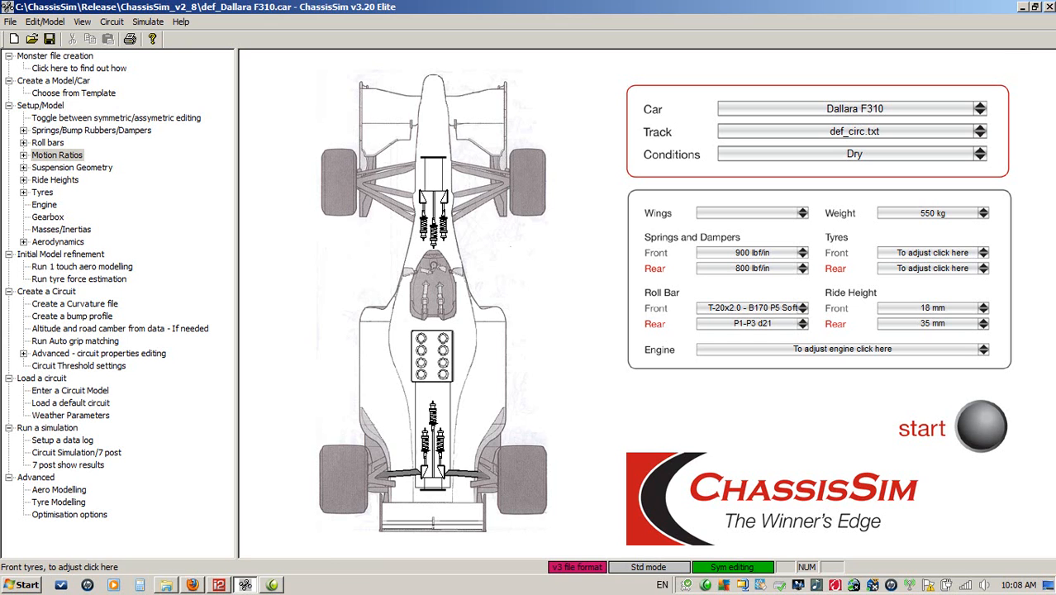
Set the rear tyre's force grip factor to 1.1.
left_click(500, 508)
left_click(642, 188)
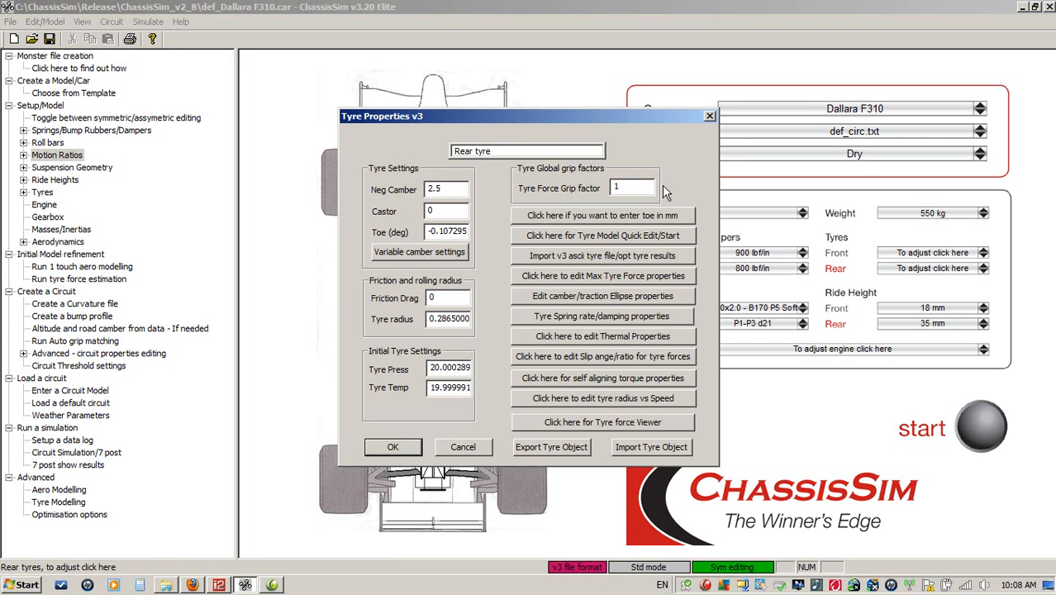
type(".1")
key("Return")
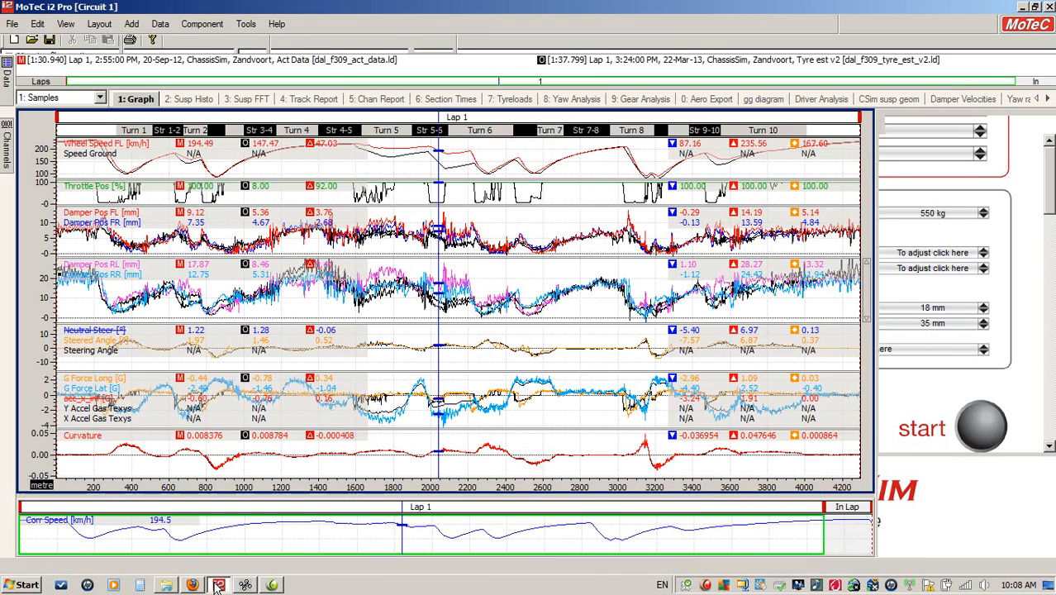
Switch to MoTeC i2 Pro, overlay Lap 1 of v3.21 tyre est, and compare the traces on straight 7-8 at about 2885 m.
left_click(218, 584)
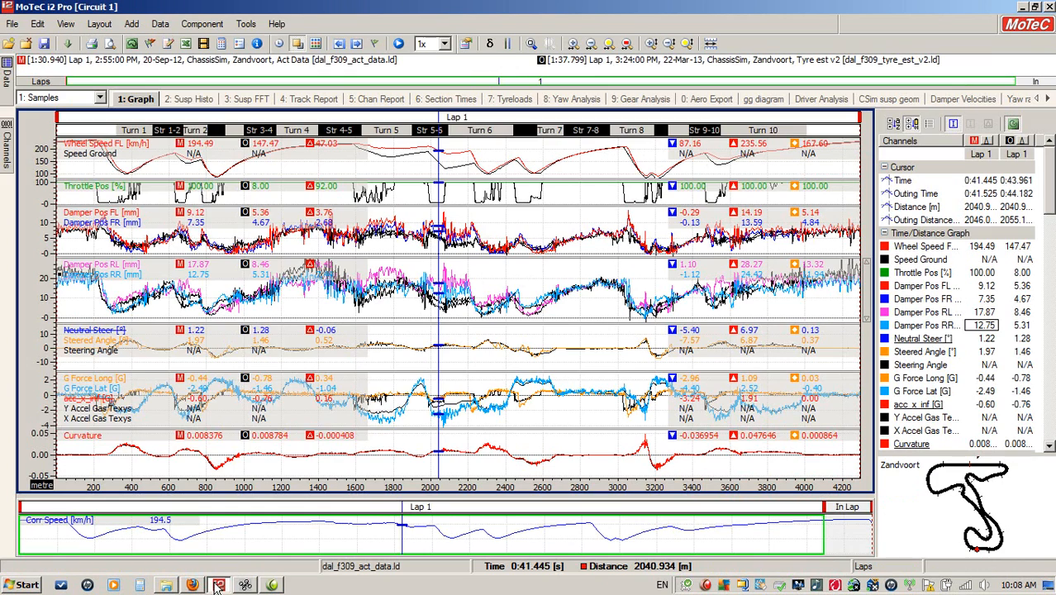
left_click(5, 87)
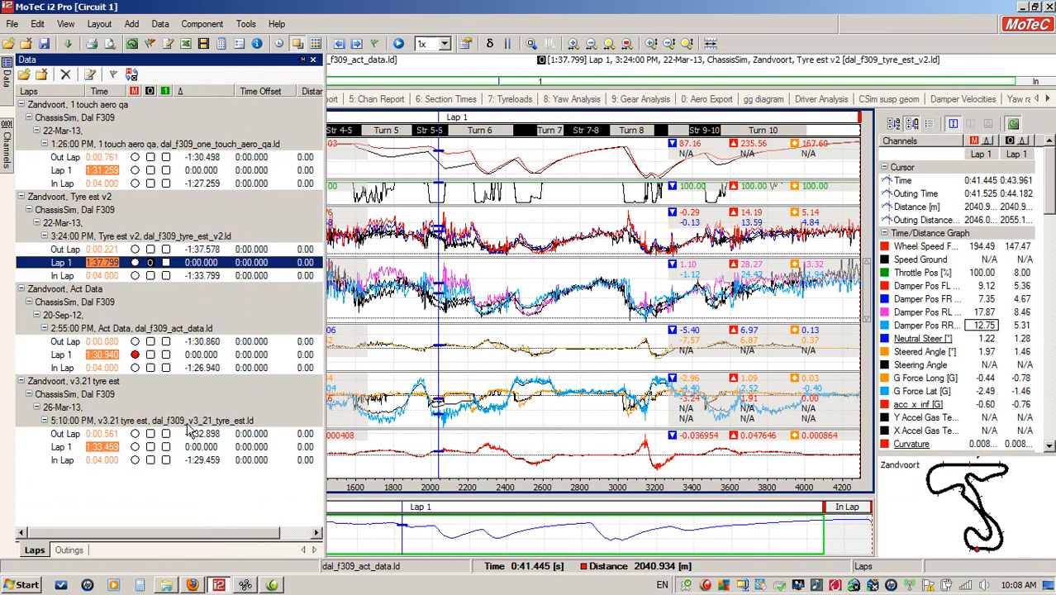
left_click(153, 447)
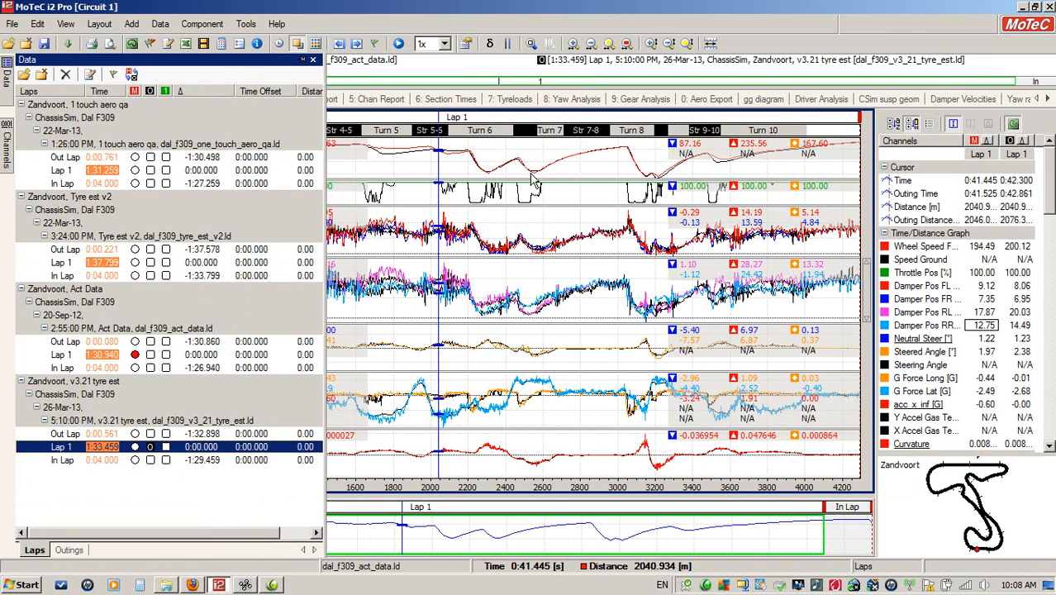
left_click(598, 164)
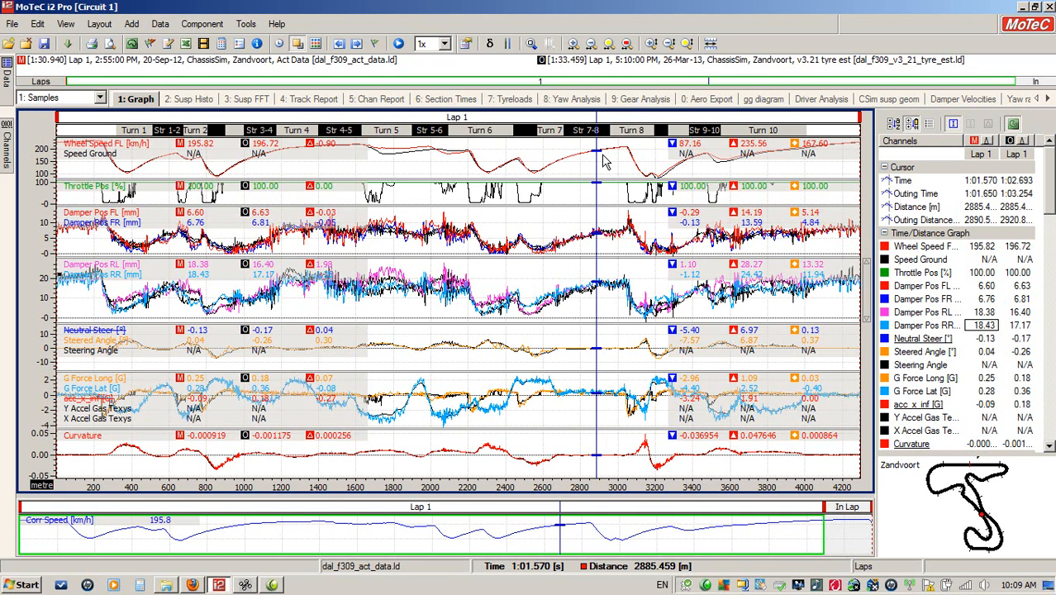
Switch to ChassisSim and revisit the One Touch Aero Modelling parameters for the Dallara F310, cancelling without changes.
left_click(245, 585)
left_click(148, 21)
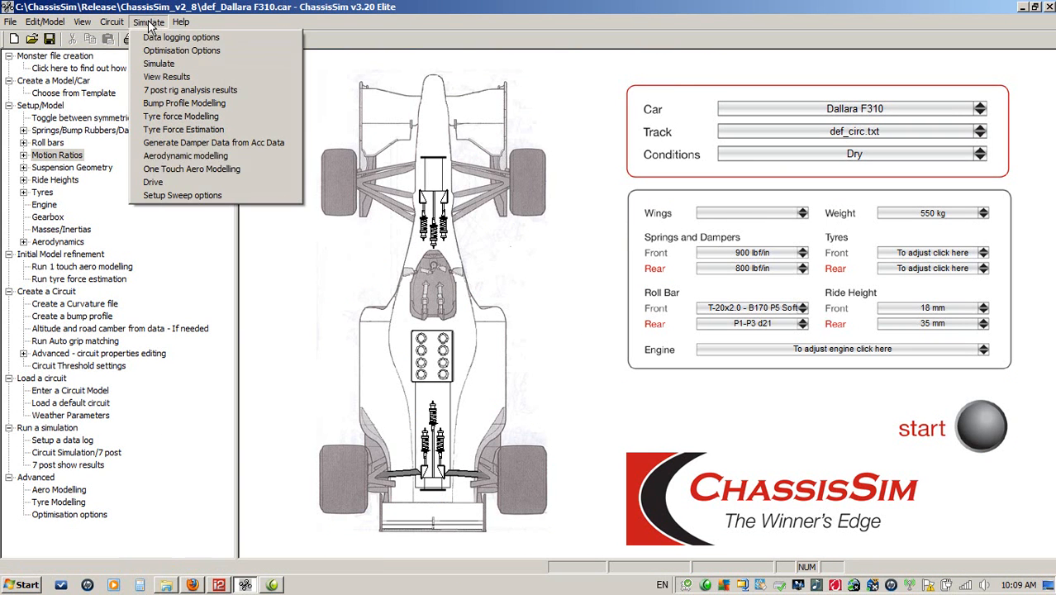
left_click(204, 168)
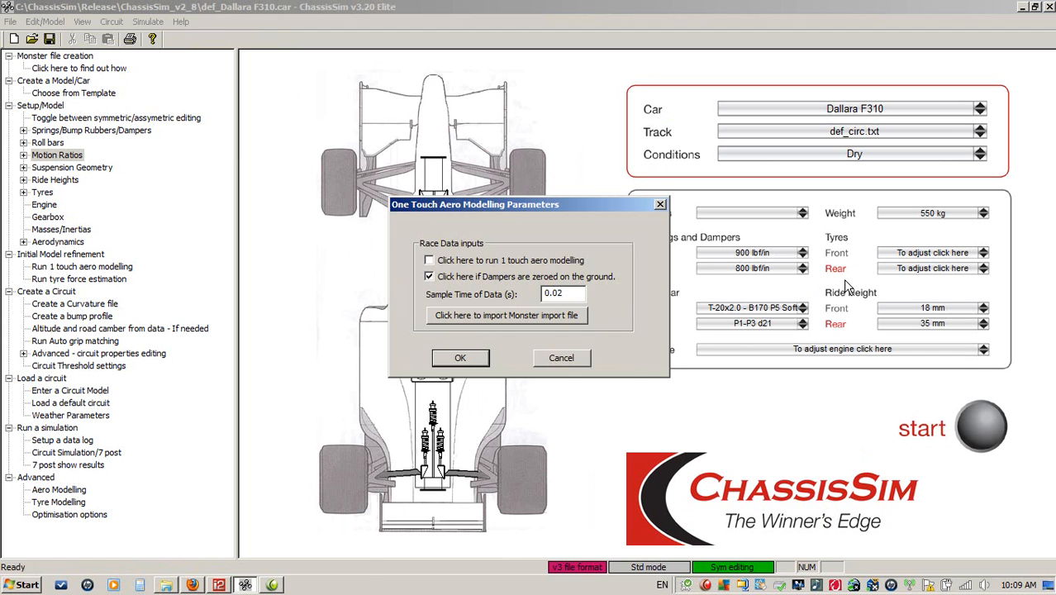
left_click(559, 364)
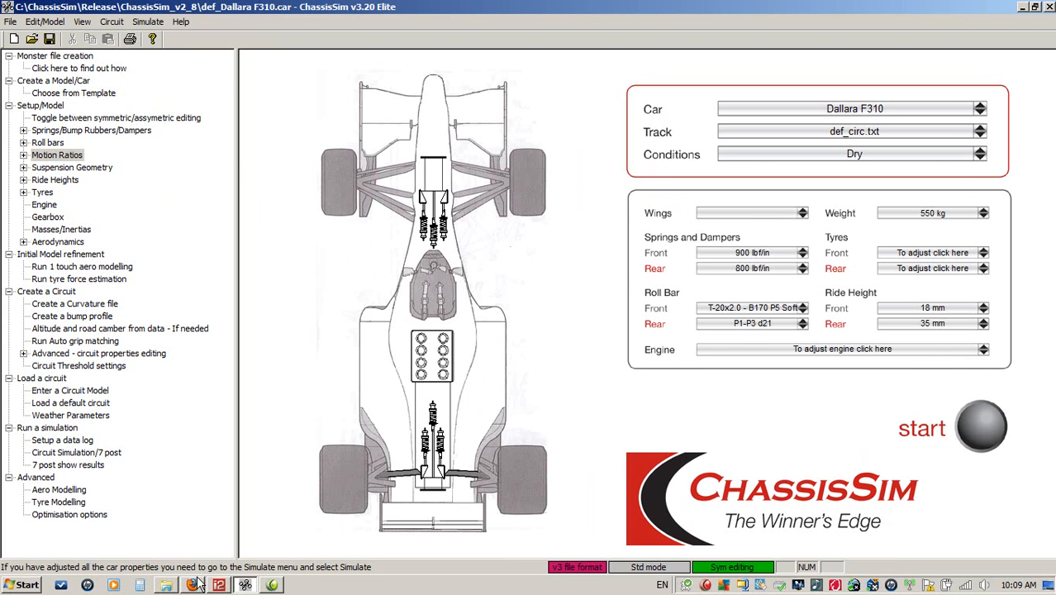
Switch to MoTeC i2 Pro, overlay Lap 1 of 1 touch aero qa, and compare the damper traces on straight 7-8.
left_click(219, 584)
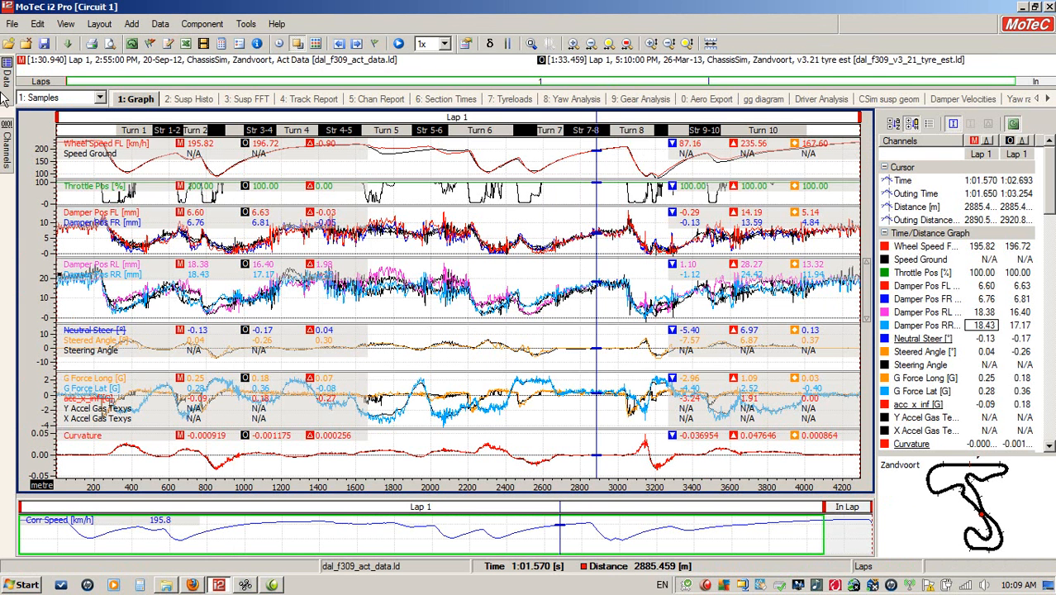
mouse_move(4, 89)
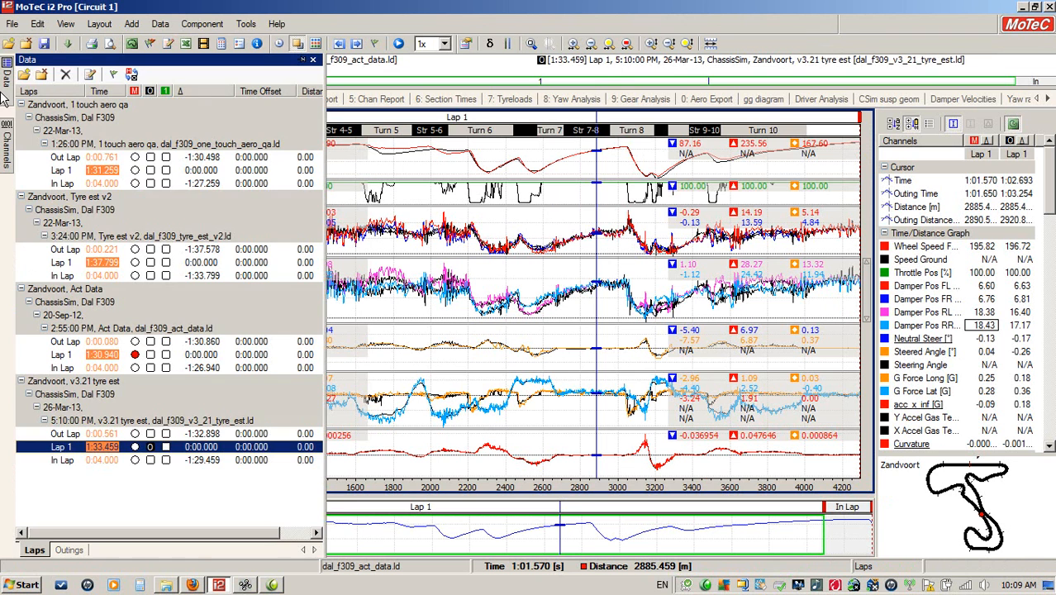
left_click(150, 171)
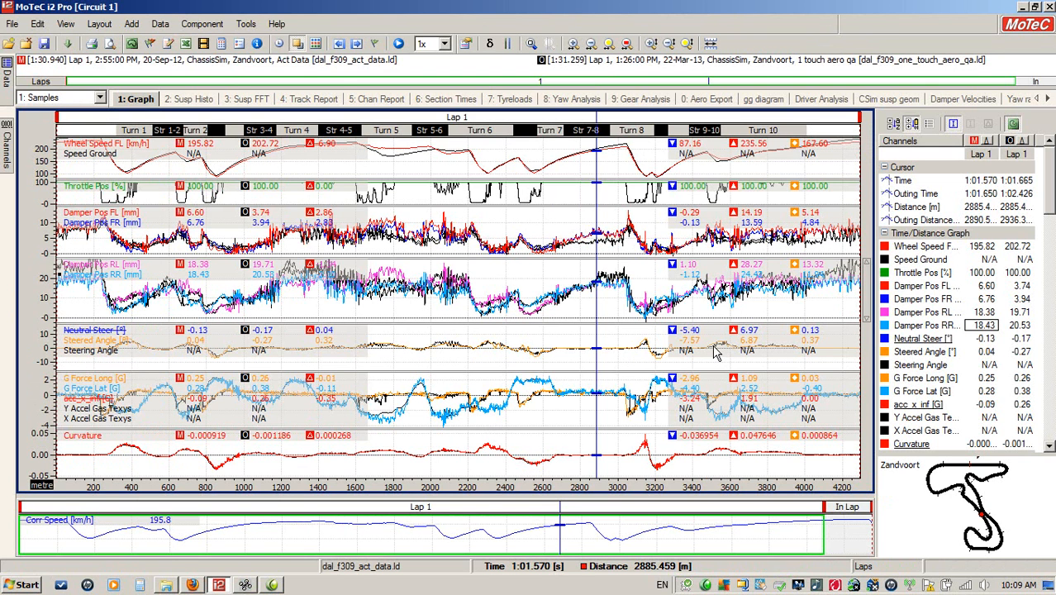
left_click(575, 252)
left_click_drag(575, 256, 599, 257)
Compare the speed and rear damper traces on the opening straight, ending with the cursor at about 95 m.
left_click(81, 176)
mouse_move(81, 176)
left_mouse_down()
mouse_move(69, 173)
mouse_move(82, 170)
left_mouse_up()
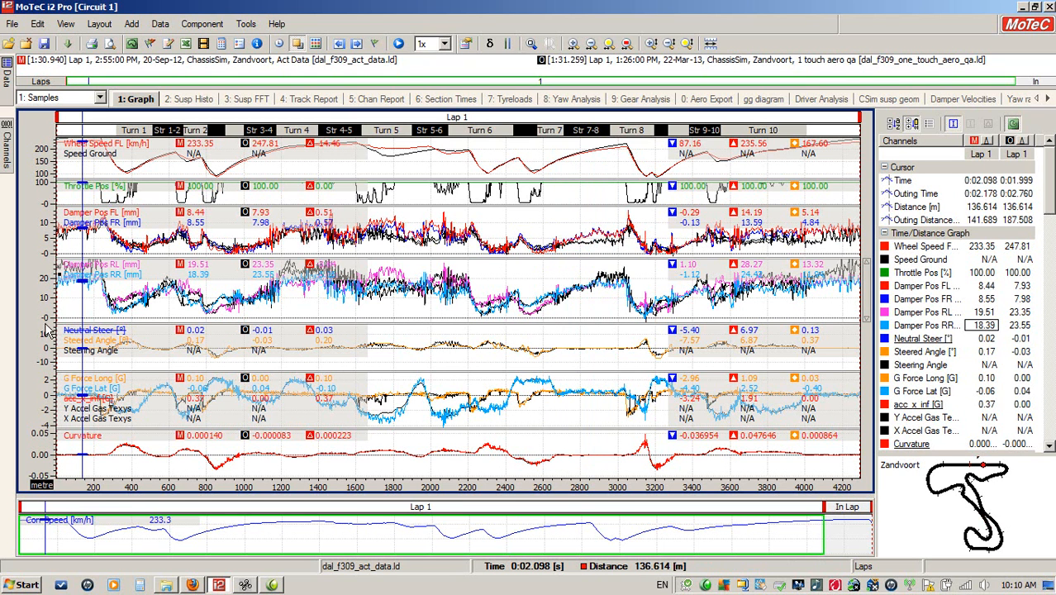
mouse_move(82, 299)
left_mouse_down()
mouse_move(64, 309)
mouse_move(74, 309)
left_mouse_up()
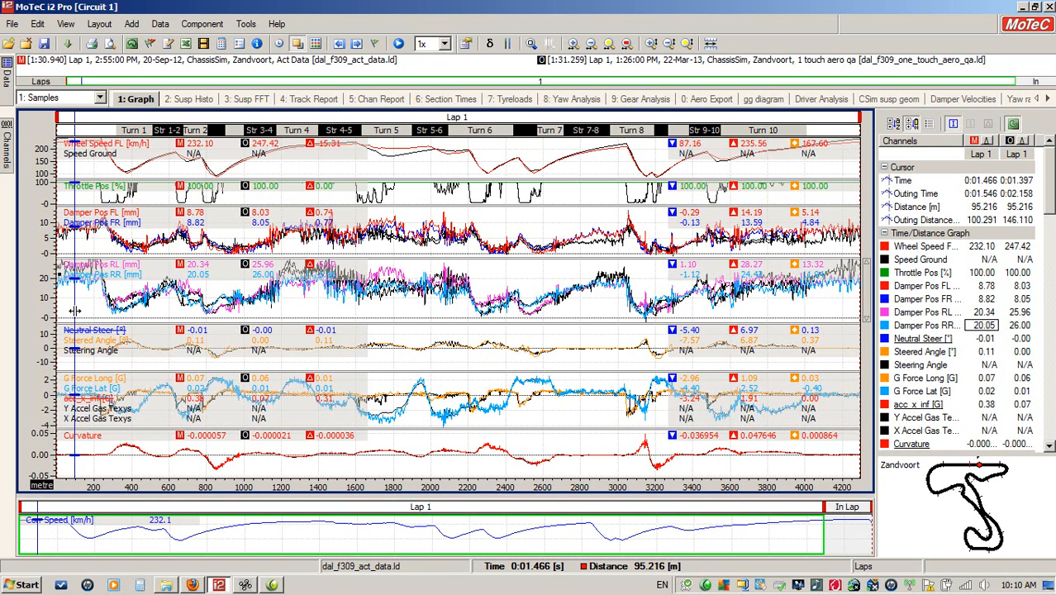
Remove the 1 touch aero qa overlay and inspect the actual data's damper traces at about 2836 m.
left_click(5, 97)
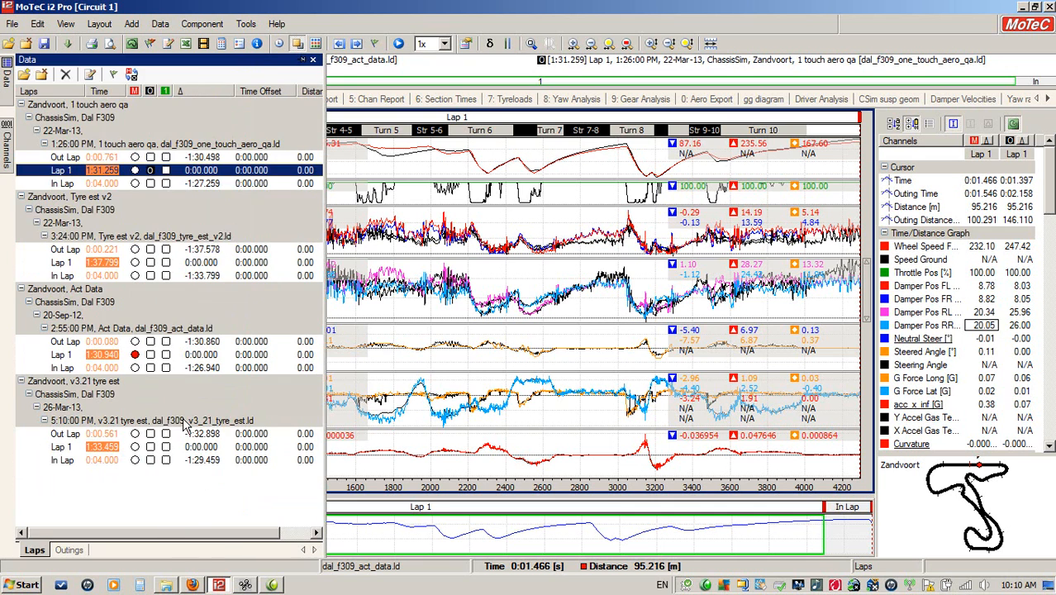
left_click(151, 170)
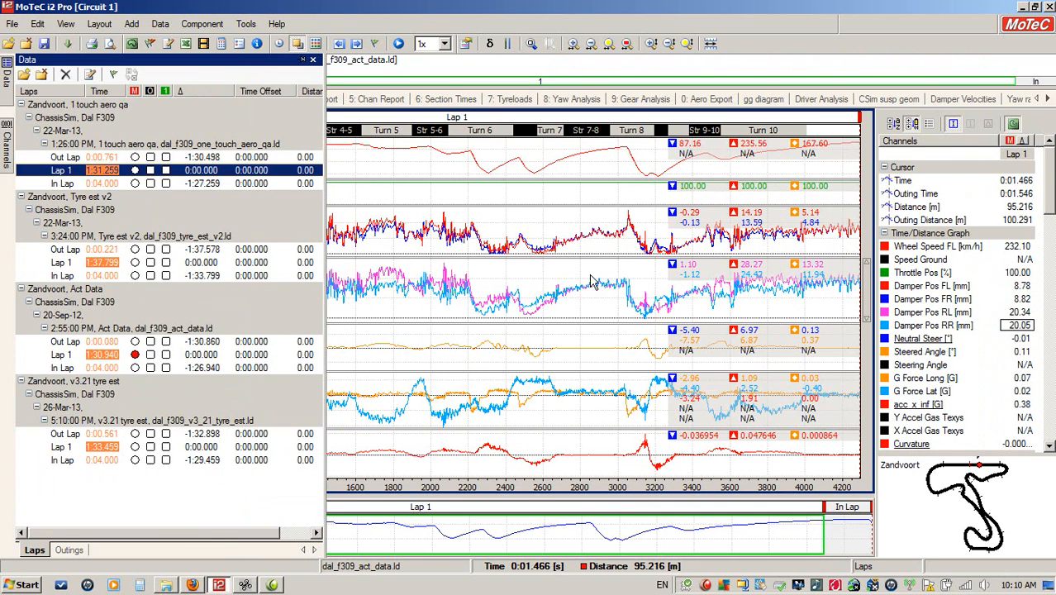
left_click(599, 323)
left_click_drag(589, 304, 587, 305)
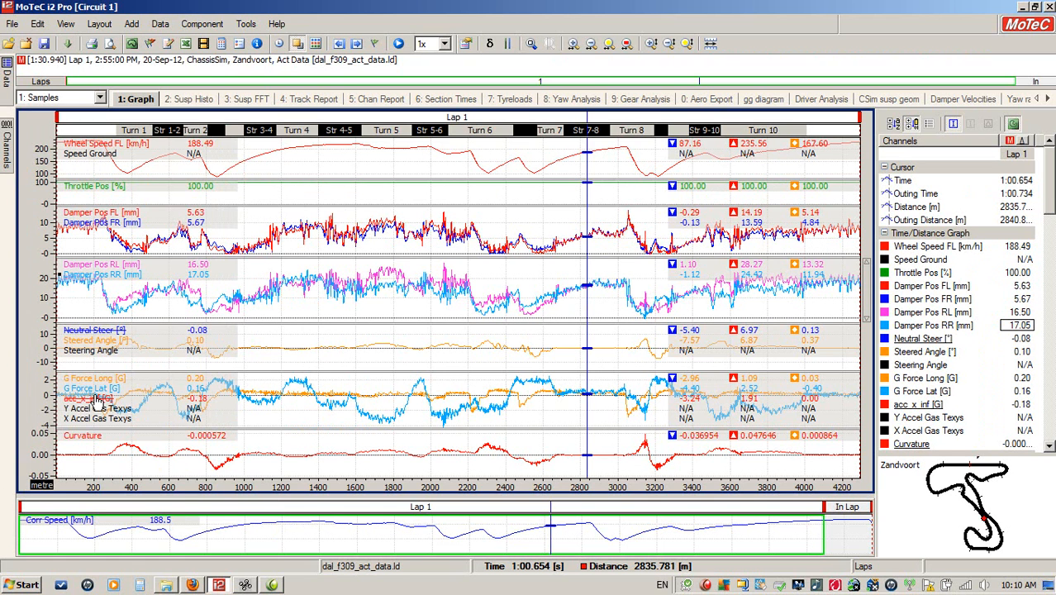
Examine the G-force traces between turns 7 and 8 in close-up, placing the cursor at about 2821 m.
left_click_drag(570, 422, 578, 423)
left_click_drag(498, 409, 664, 409)
left_click_drag(413, 398, 465, 413)
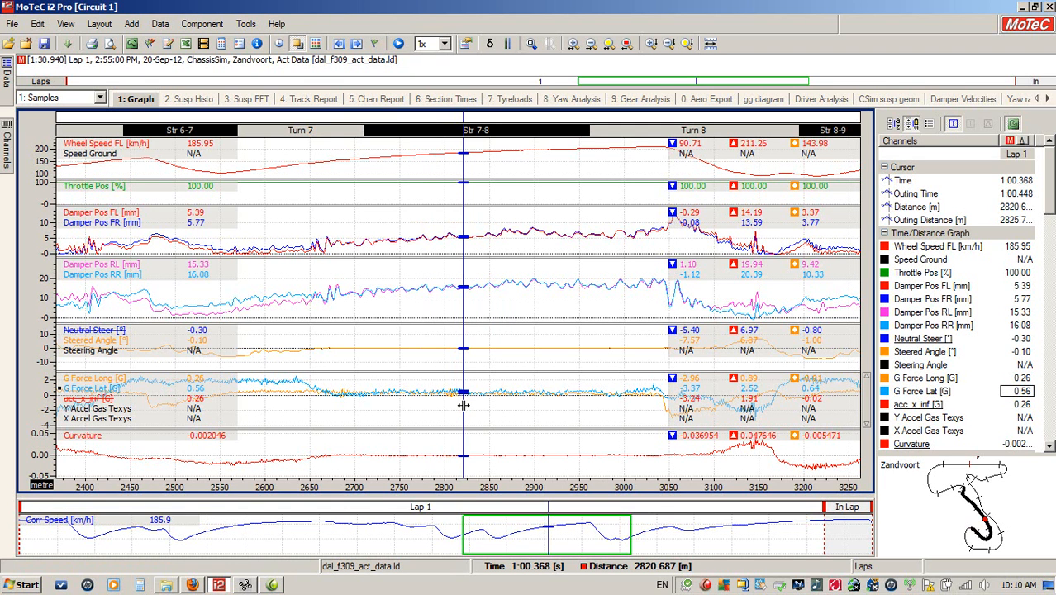
Switch to ChassisSim, inspect the advanced optimisation settings of aerodynamic modelling, and close them without changes.
left_click(245, 585)
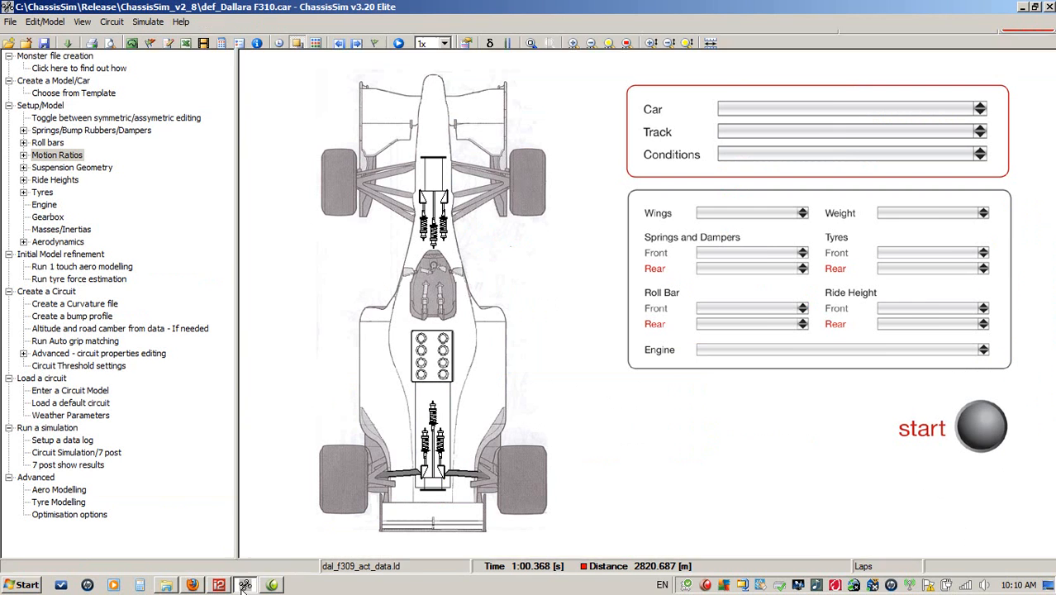
left_click(148, 21)
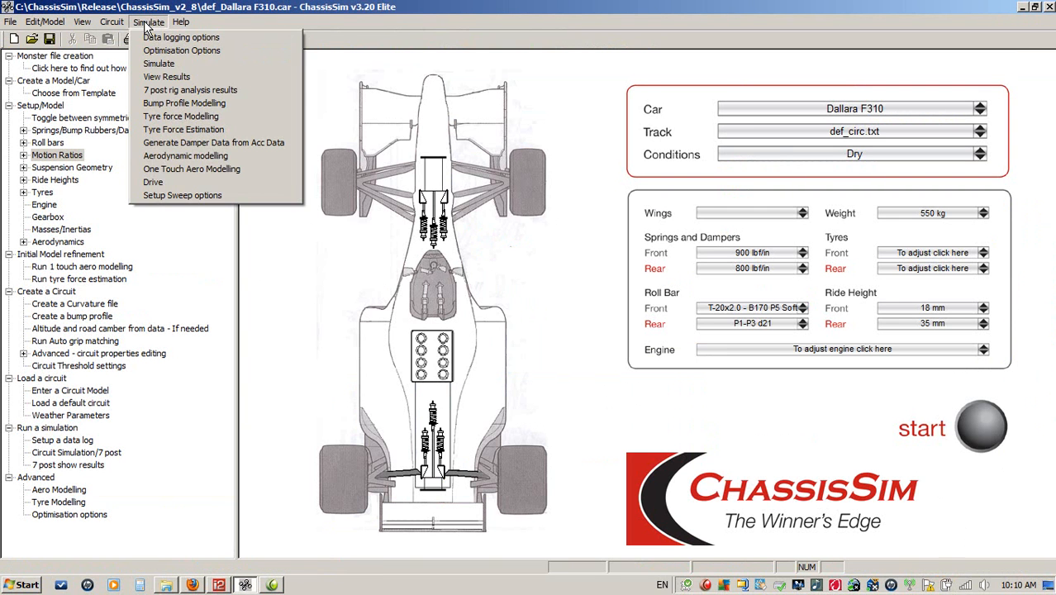
left_click(198, 156)
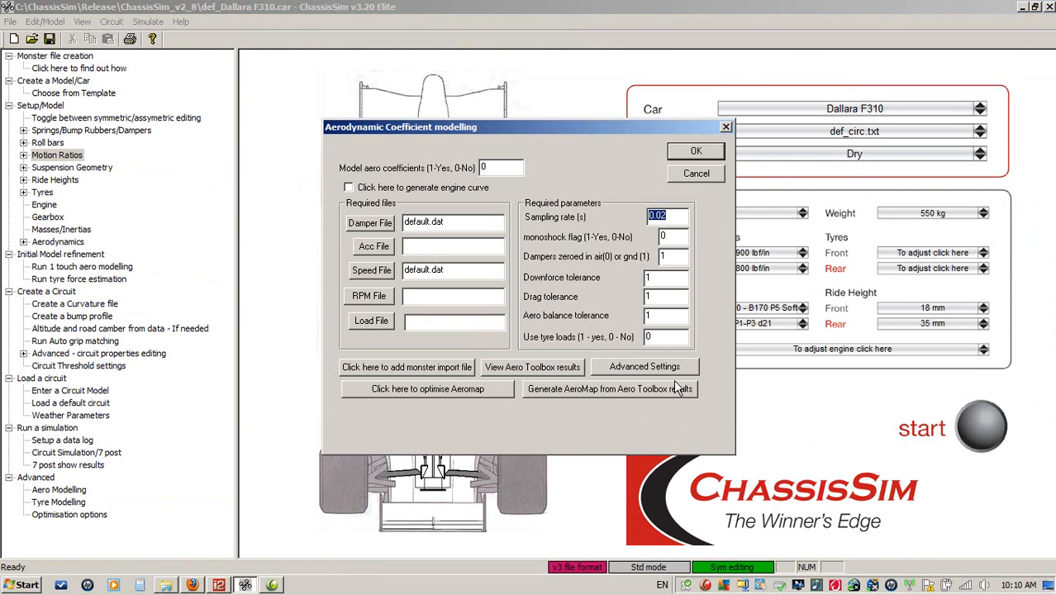
left_click(641, 369)
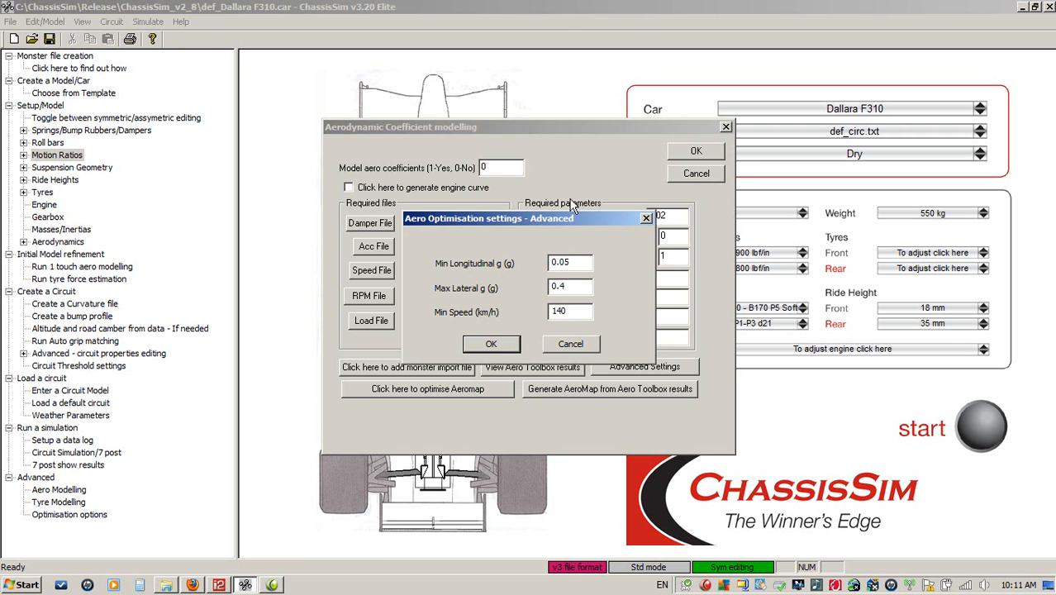
left_click(572, 346)
left_click(696, 173)
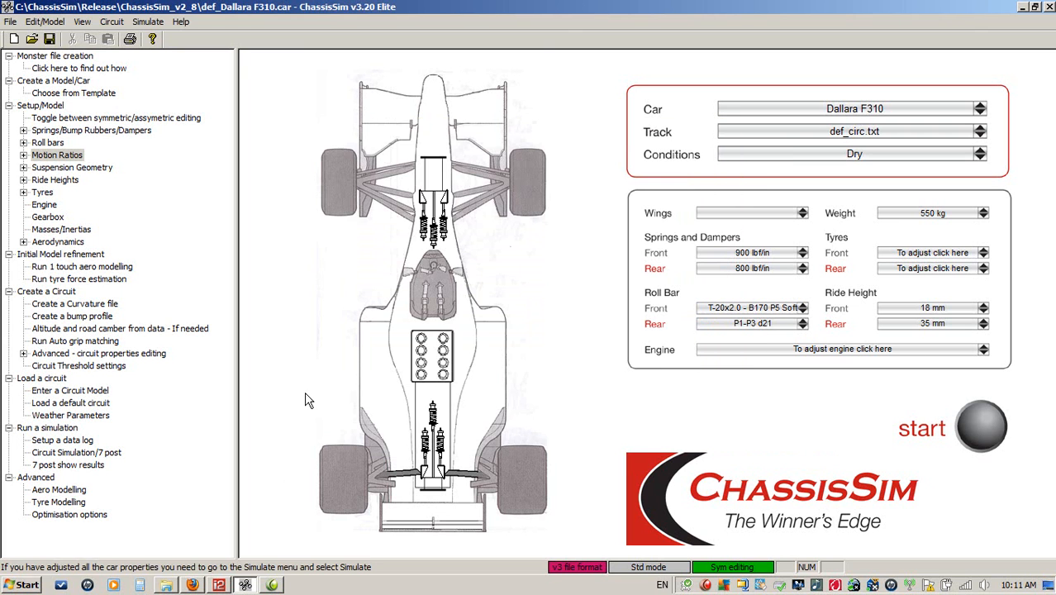
Switch to MoTeC i2 Pro, show the full lap, and open the 1 touch aero - wide band log file.
left_click(219, 585)
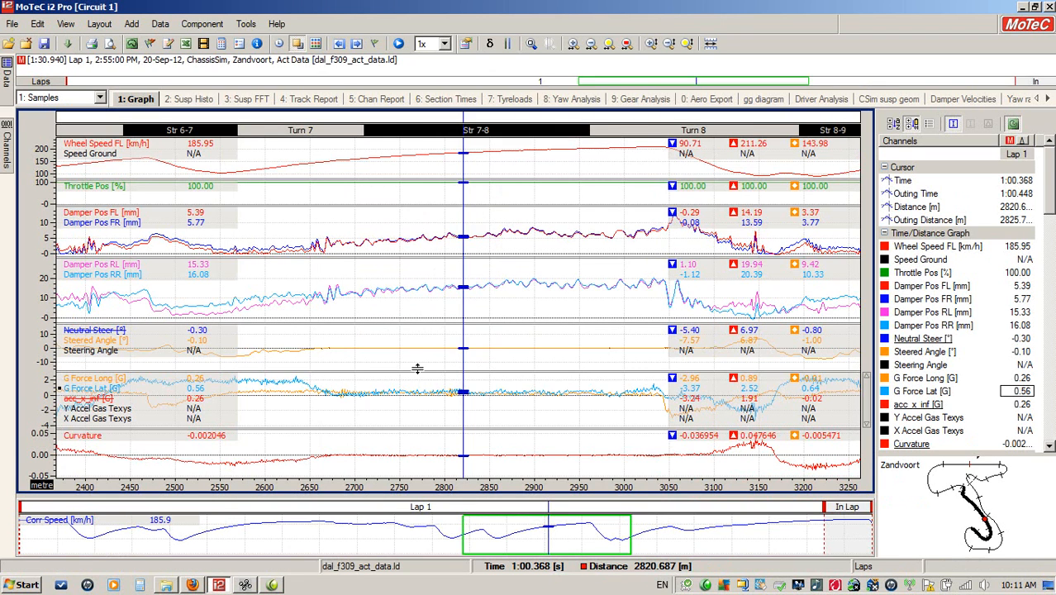
scroll(417, 368, "down", 3)
mouse_move(3, 97)
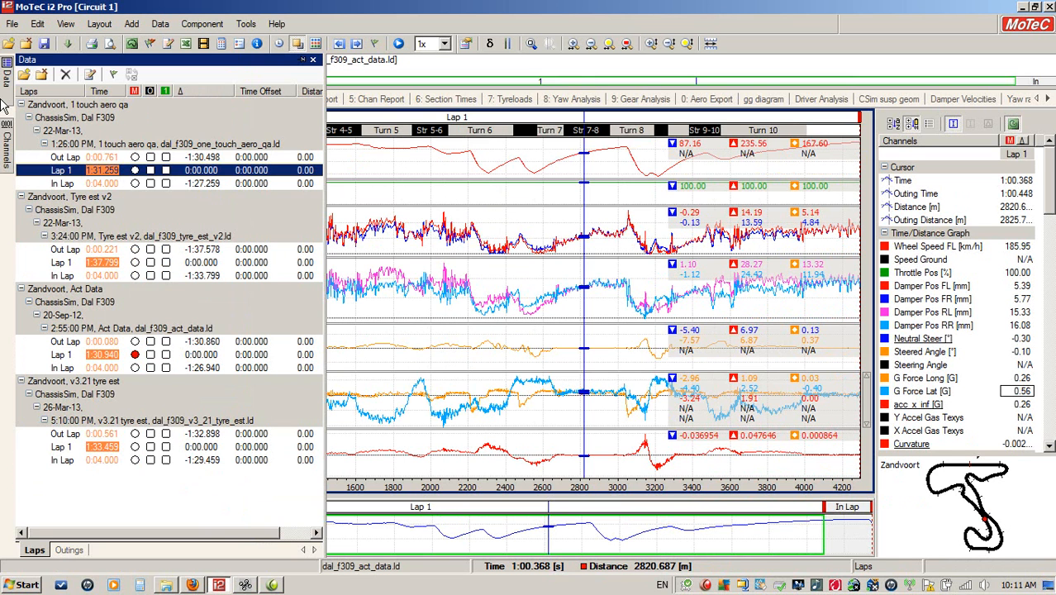
left_click(23, 74)
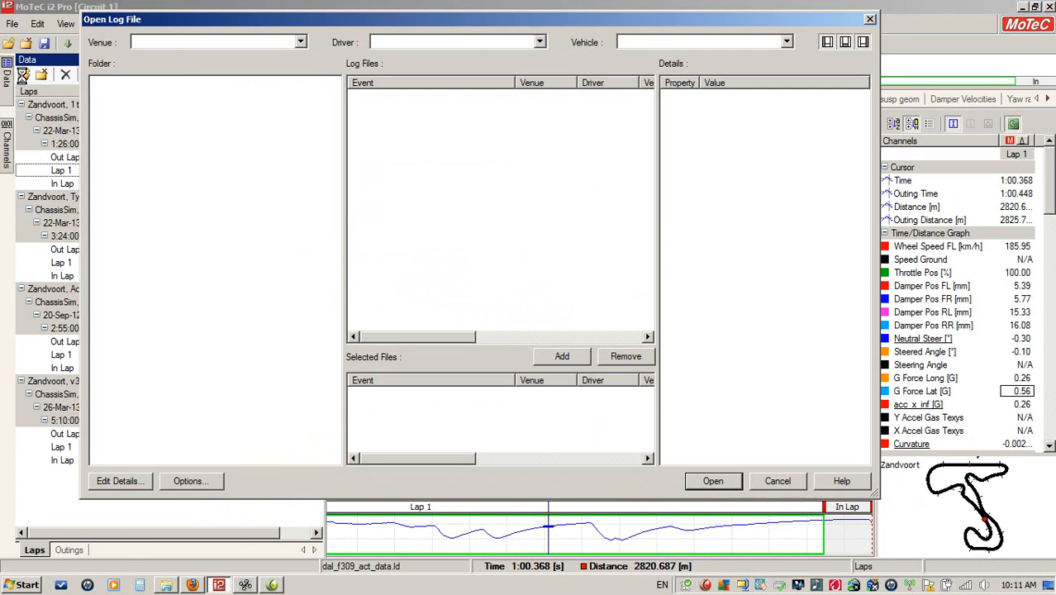
left_click(407, 267)
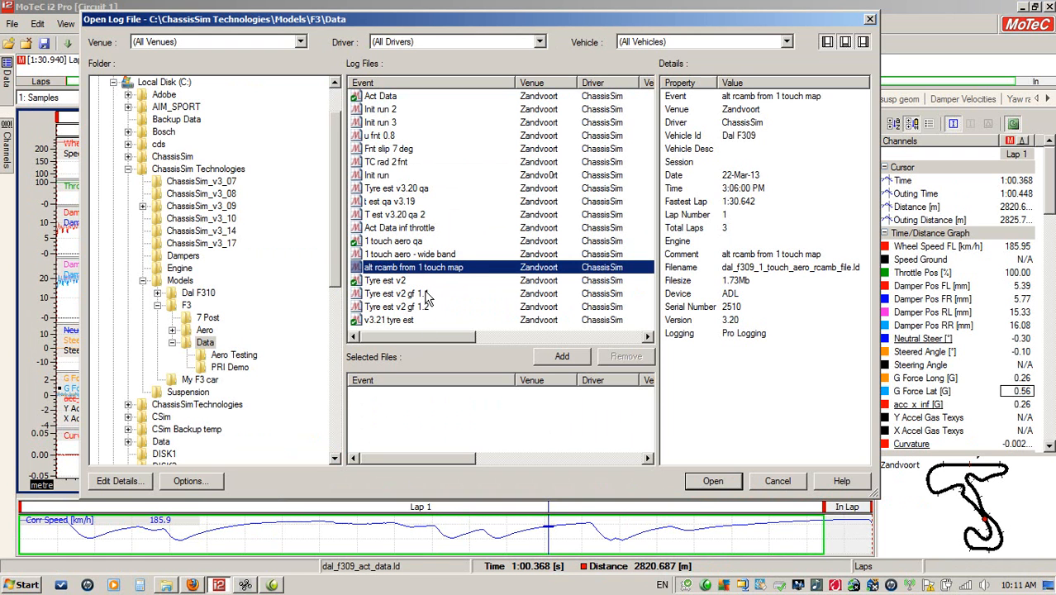
left_click(457, 255)
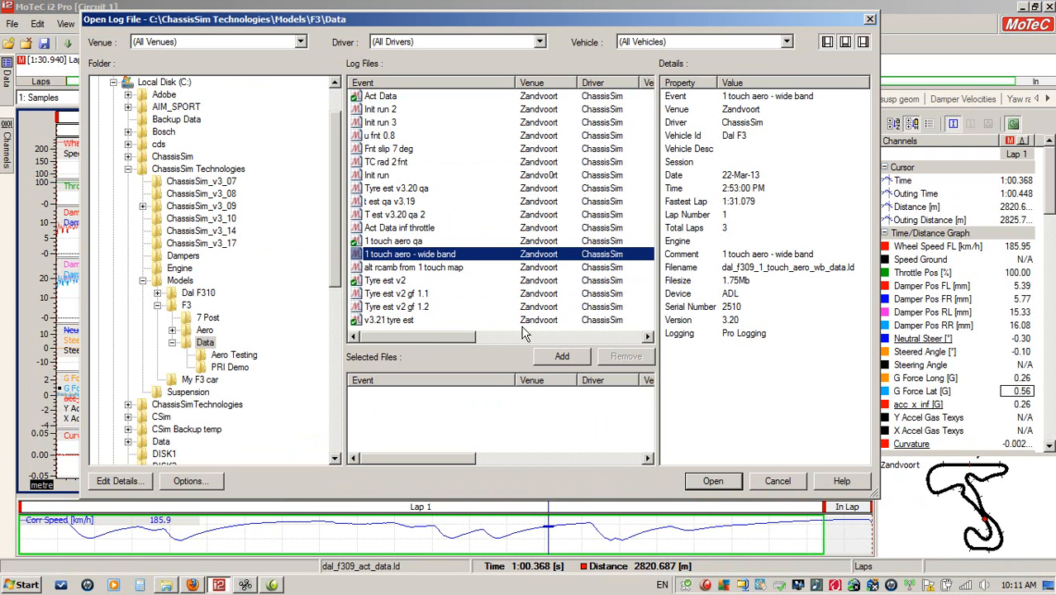
left_click(567, 357)
left_click(725, 481)
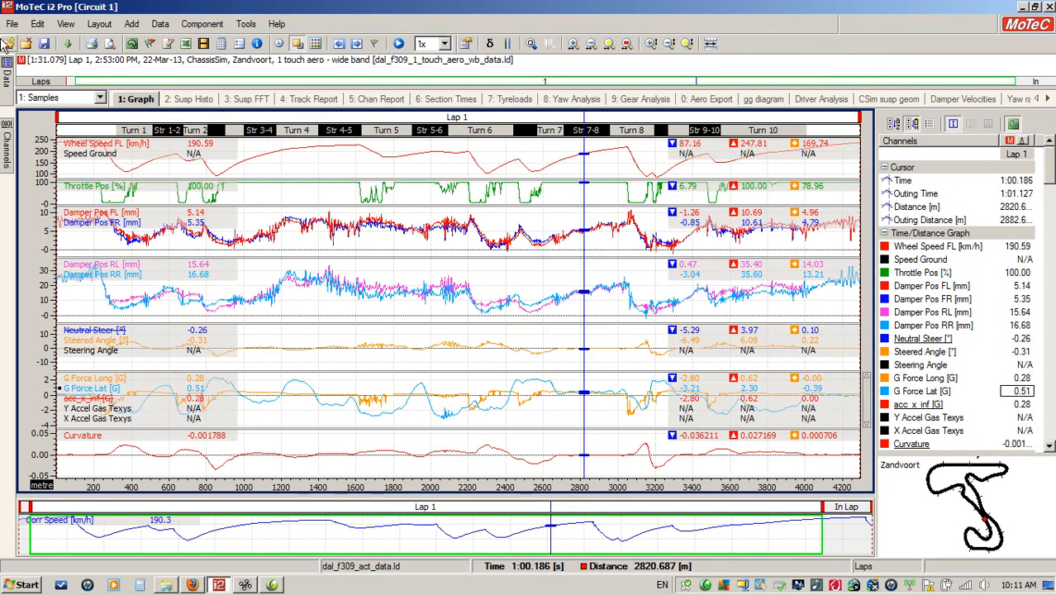
Make Lap 1 of Act Data the main lap and overlay Lap 1 of 1 touch aero - wide band.
mouse_move(4, 94)
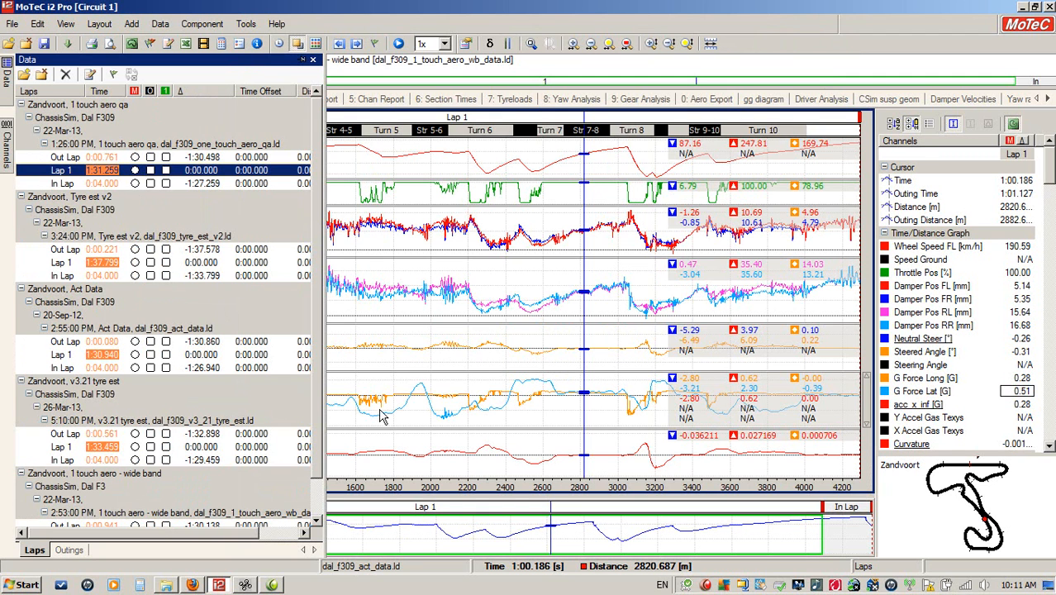
scroll(318, 351, "down", 1)
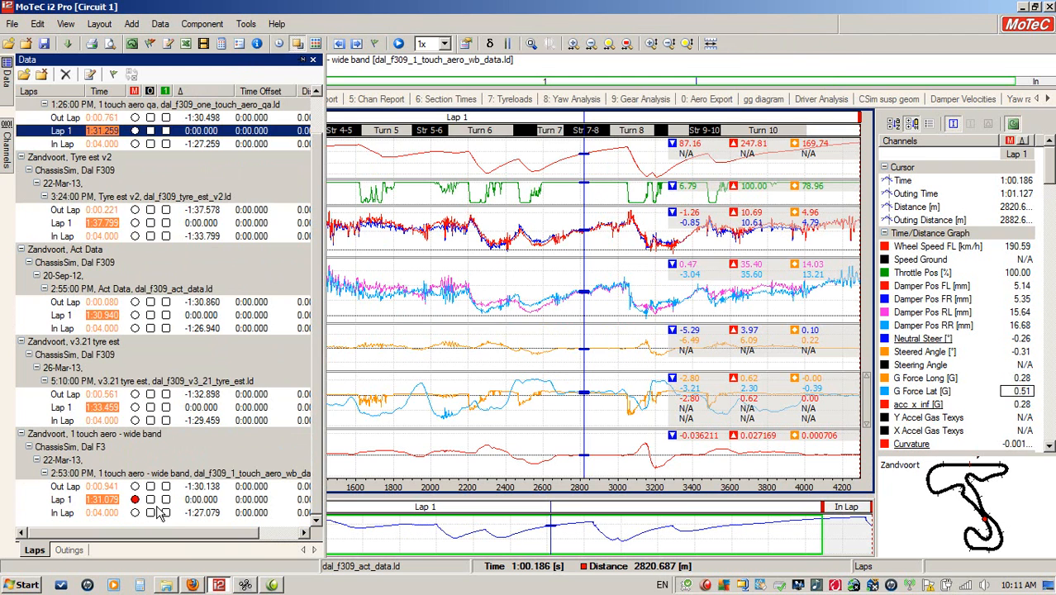
left_click(136, 316)
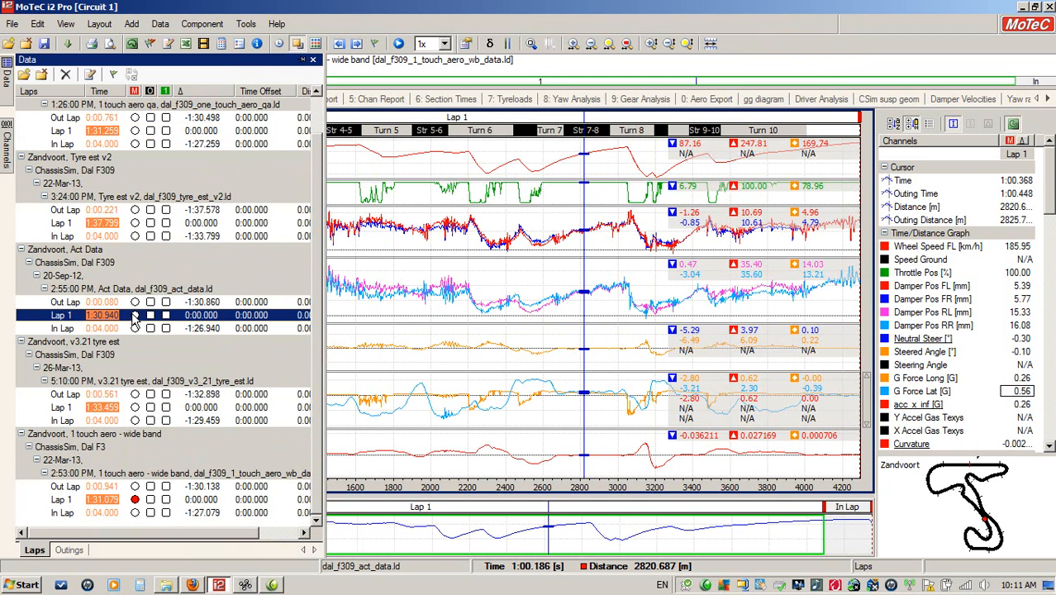
left_click(135, 315)
left_click(150, 499)
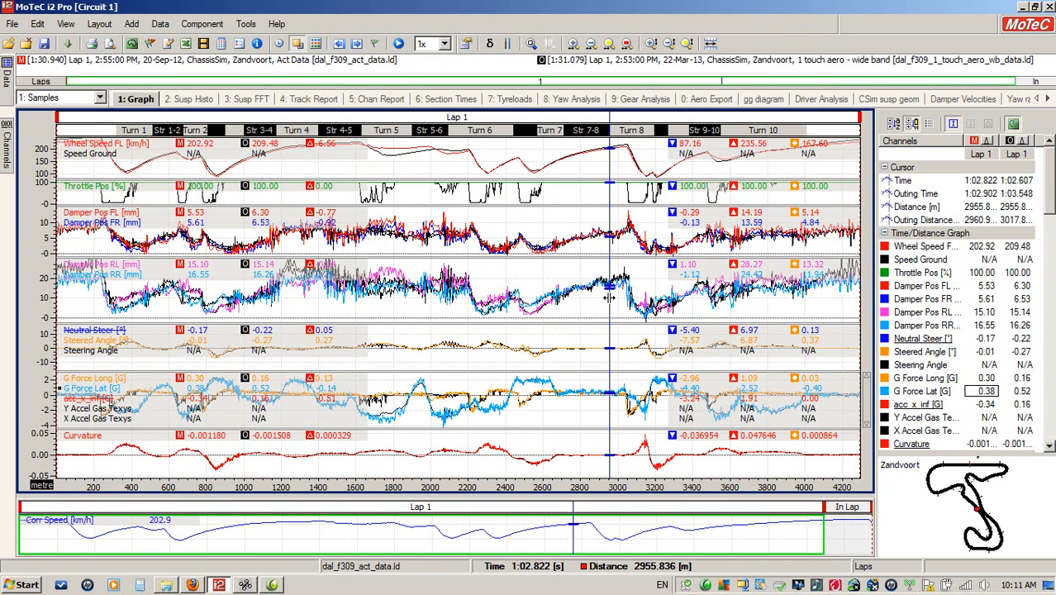
Compare the two laps' speed and damper traces near the end of straight 7-8 and in close-up on the opening straight.
left_click_drag(587, 291, 625, 312)
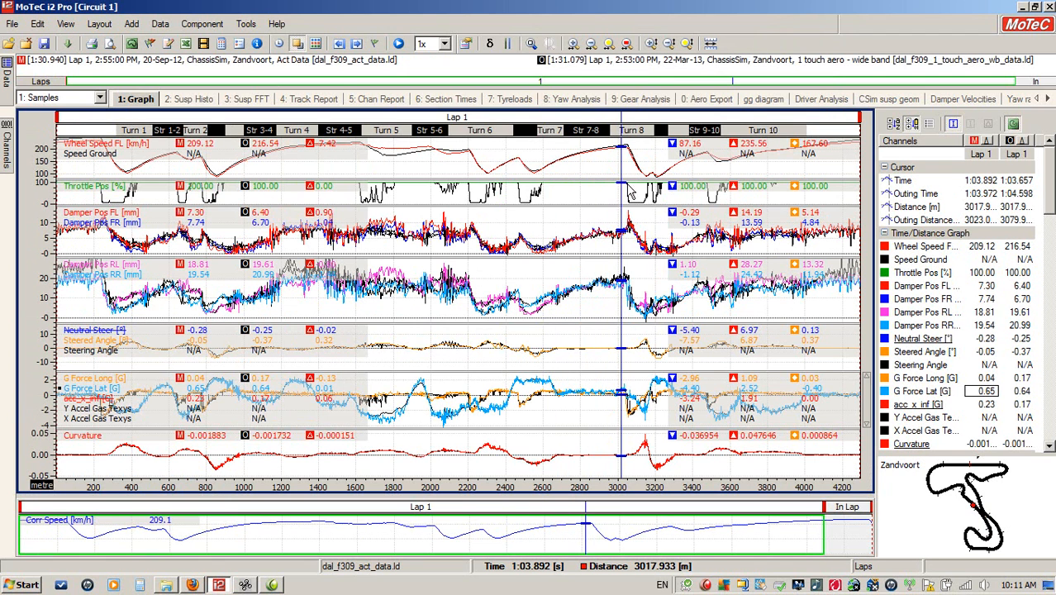
left_click_drag(84, 178, 60, 181)
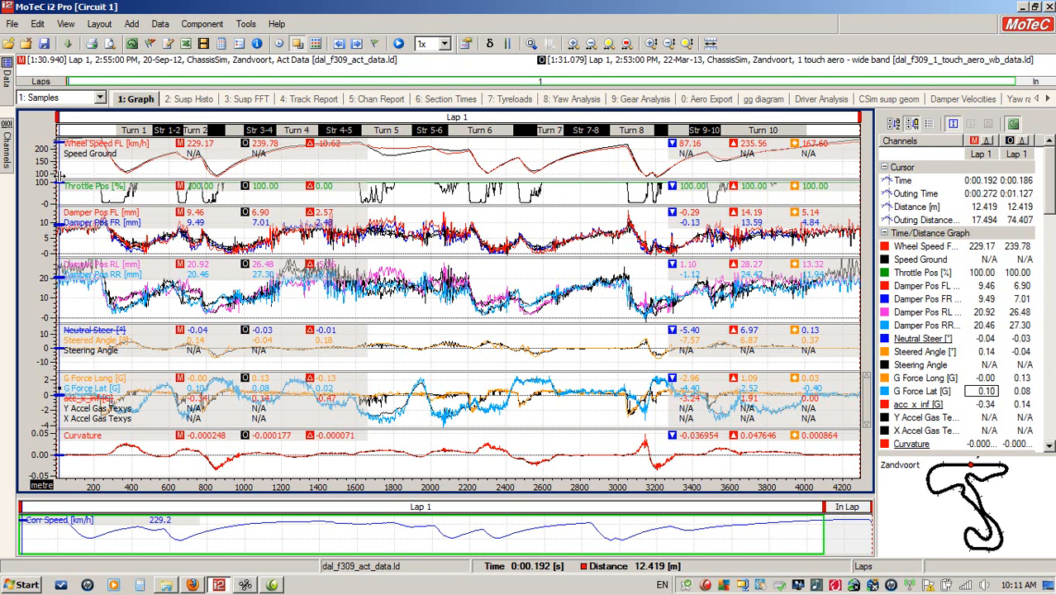
left_click_drag(86, 321, 117, 321)
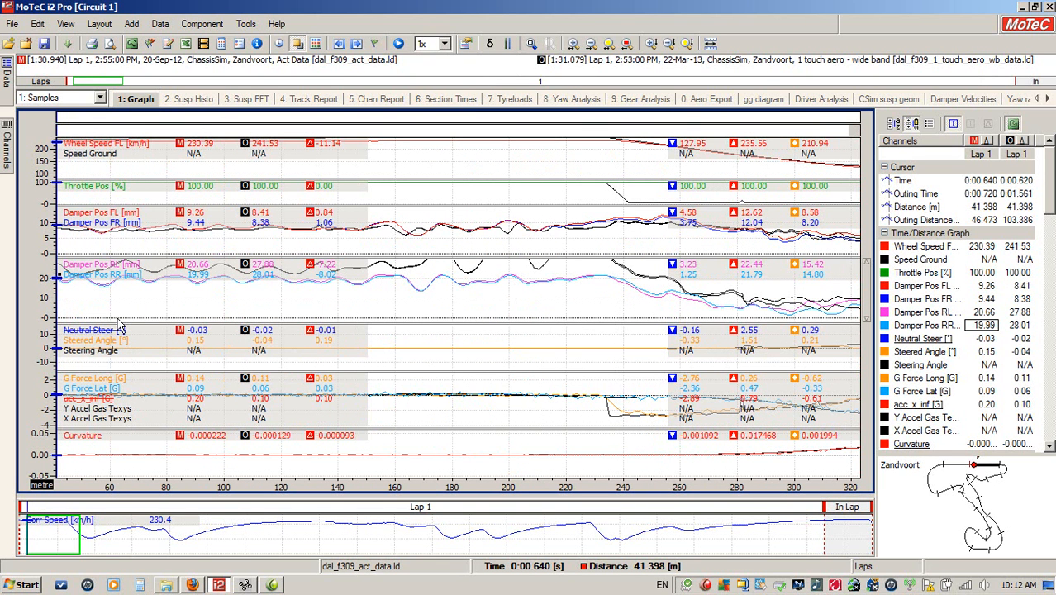
key("Down")
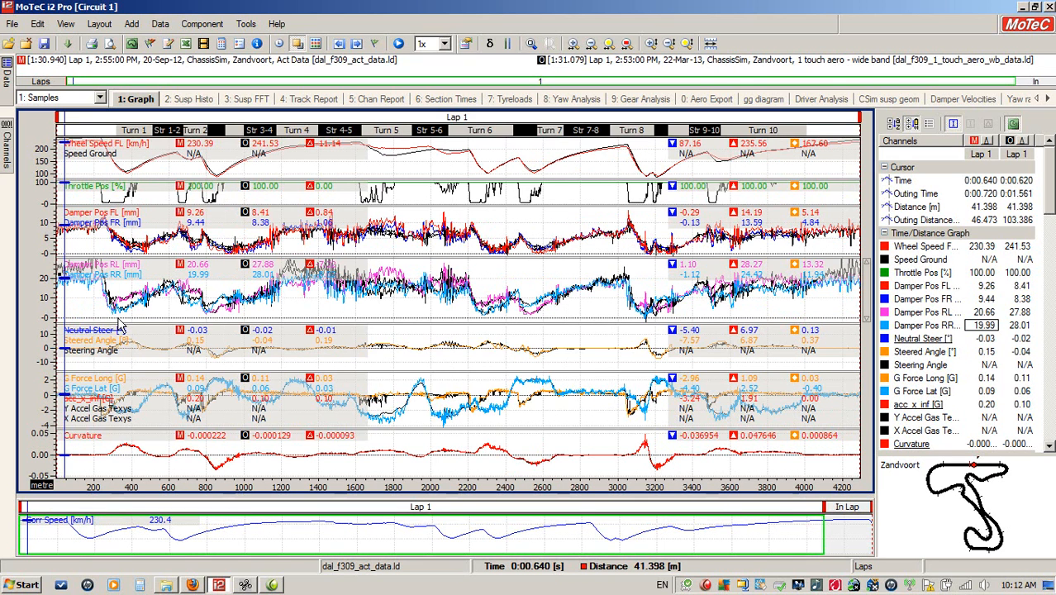
Recheck both laps' traces at about 2753 m and 2956 m, ending with the cursor at about 83 m.
mouse_move(574, 310)
left_mouse_down()
mouse_move(616, 311)
mouse_move(555, 309)
mouse_move(628, 308)
mouse_move(572, 302)
left_mouse_up()
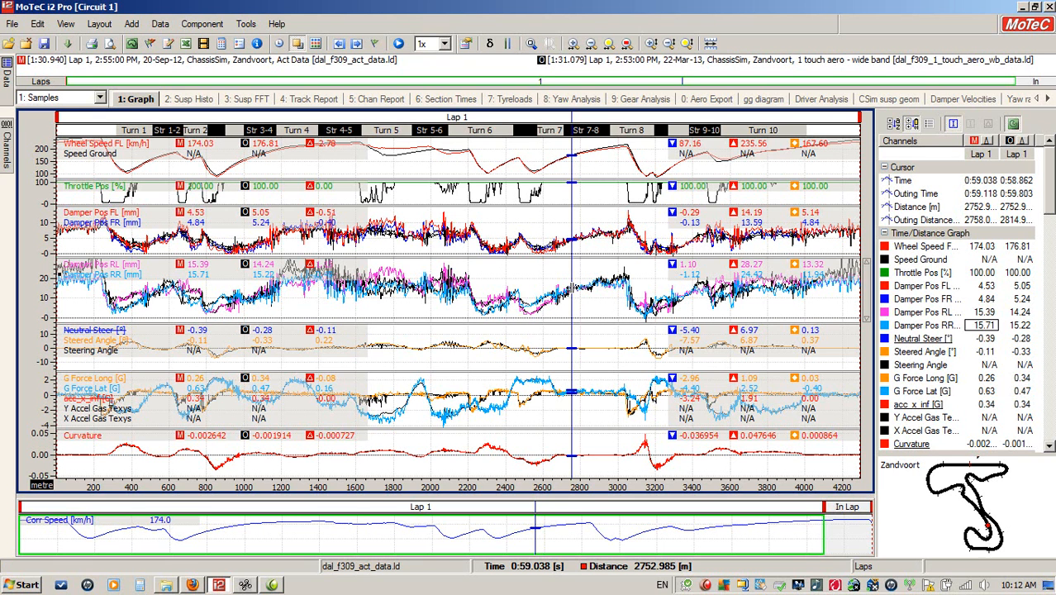
left_click_drag(613, 180, 612, 180)
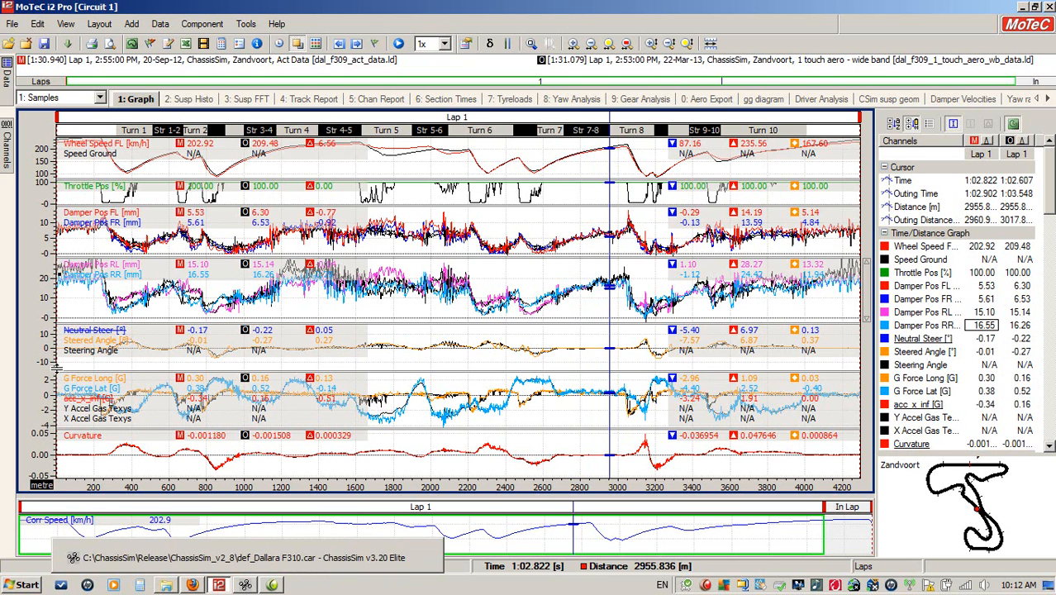
left_click(82, 317)
left_click(73, 319)
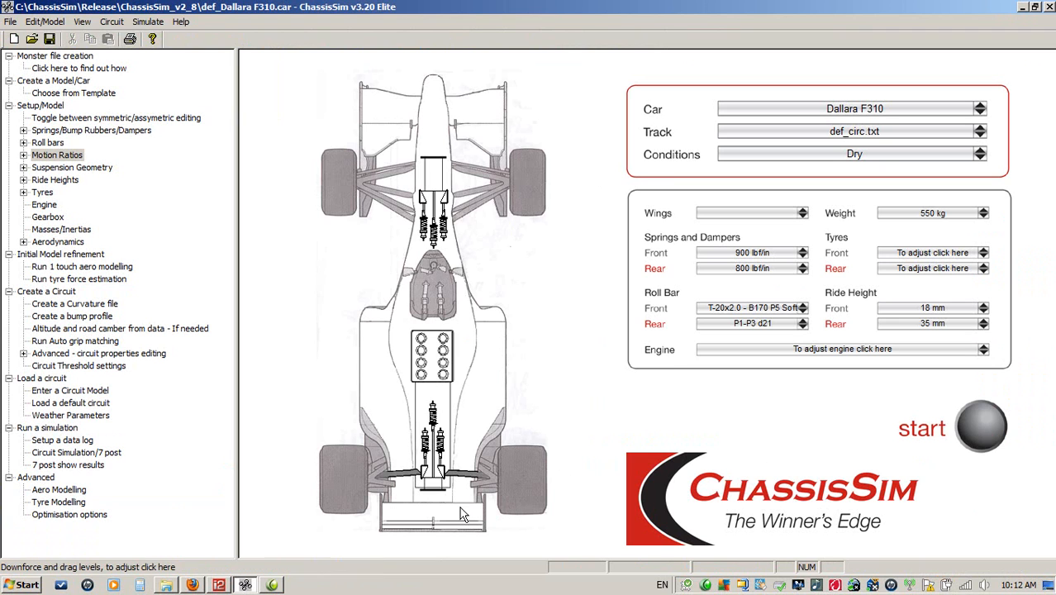
Switch to ChassisSim and, in the car's aerodynamic coefficients, set Cd_A (max) to 0.95 and the aero balance offset to -0.03.
left_click(455, 519)
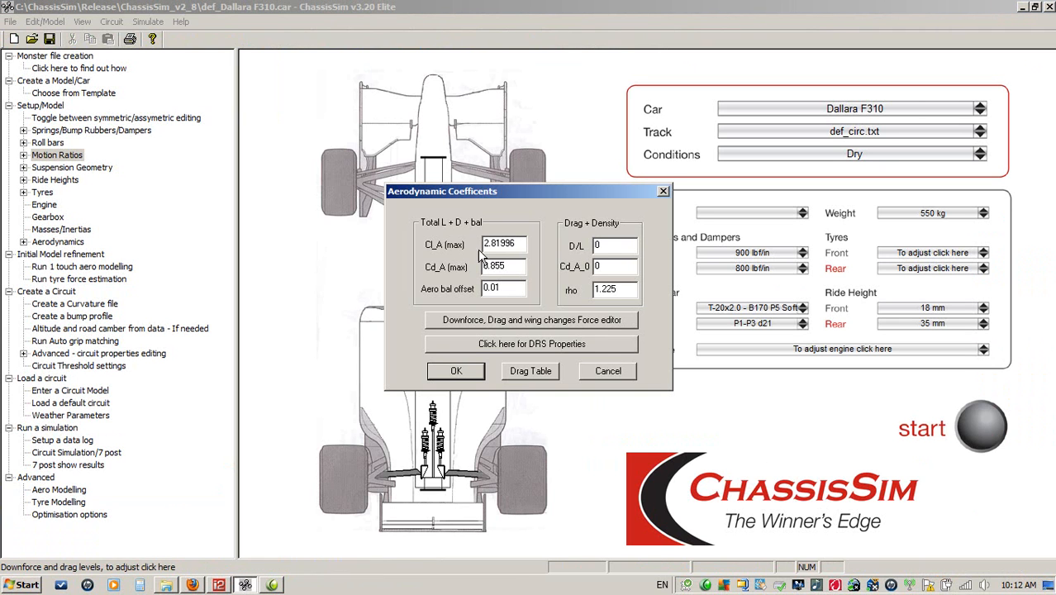
left_click_drag(517, 245, 431, 274)
left_click_drag(514, 290, 451, 293)
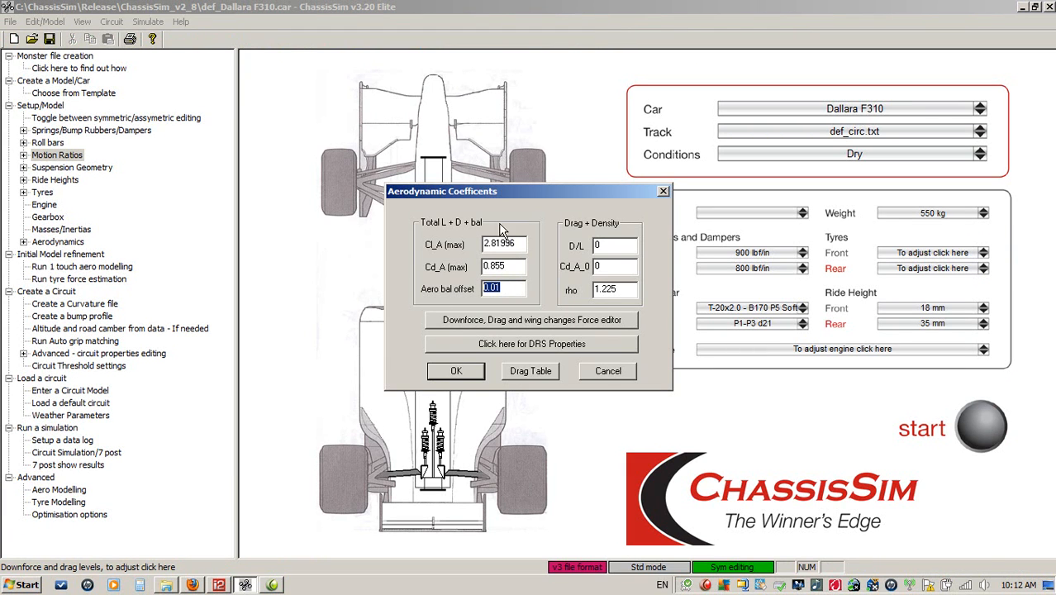
left_click_drag(519, 245, 475, 253)
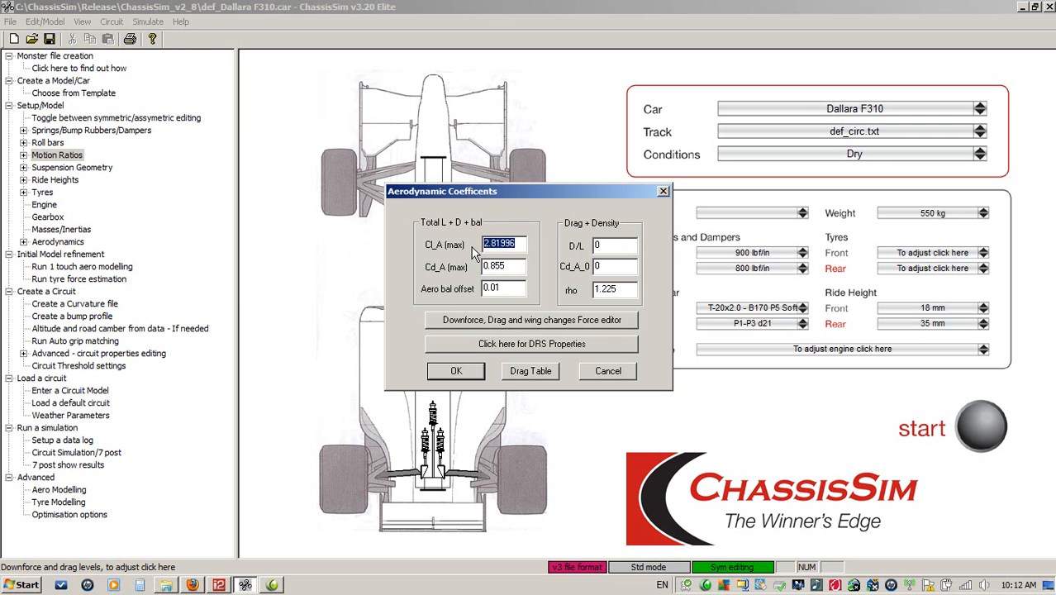
left_click_drag(512, 265, 469, 264)
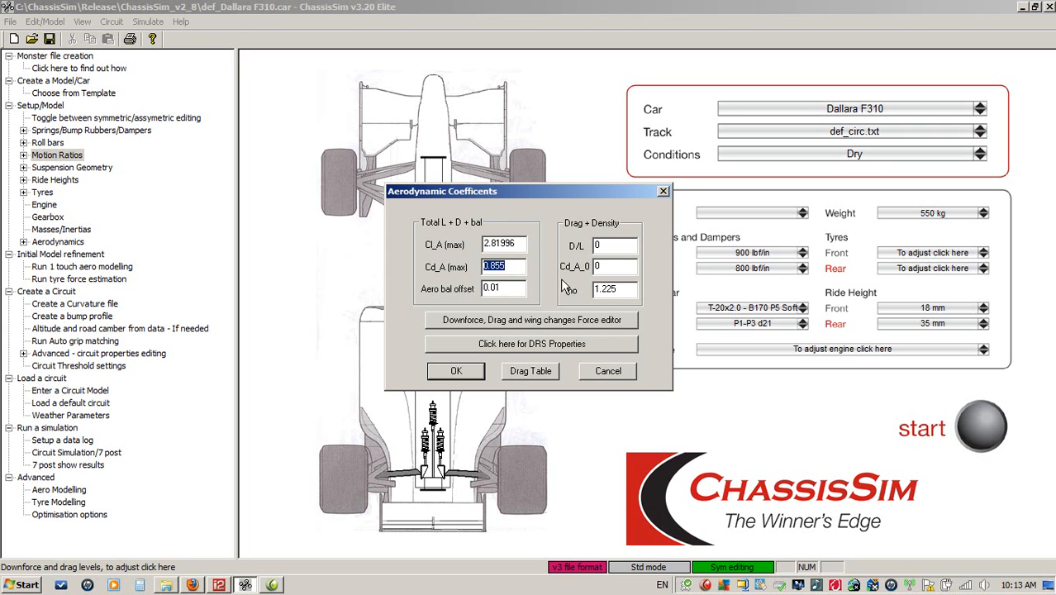
left_click_drag(504, 288, 462, 291)
left_click_drag(512, 271, 368, 273)
type("0.95")
left_click_drag(510, 285, 432, 276)
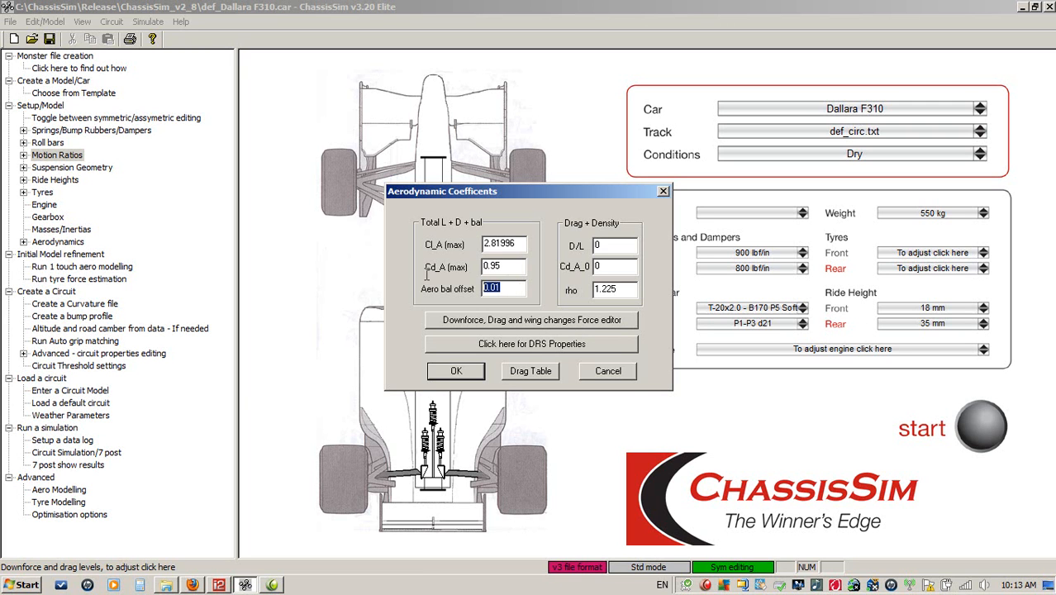
type("-0.03")
left_click(459, 374)
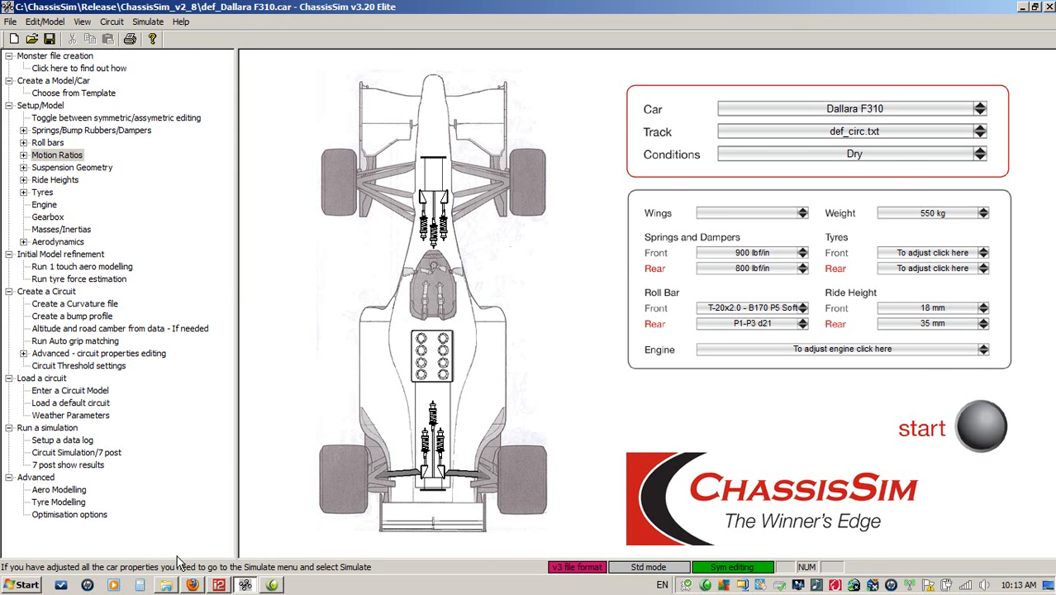
Review the overlaid laps in MoTeC i2 Pro once more and return to ChassisSim.
left_click(219, 585)
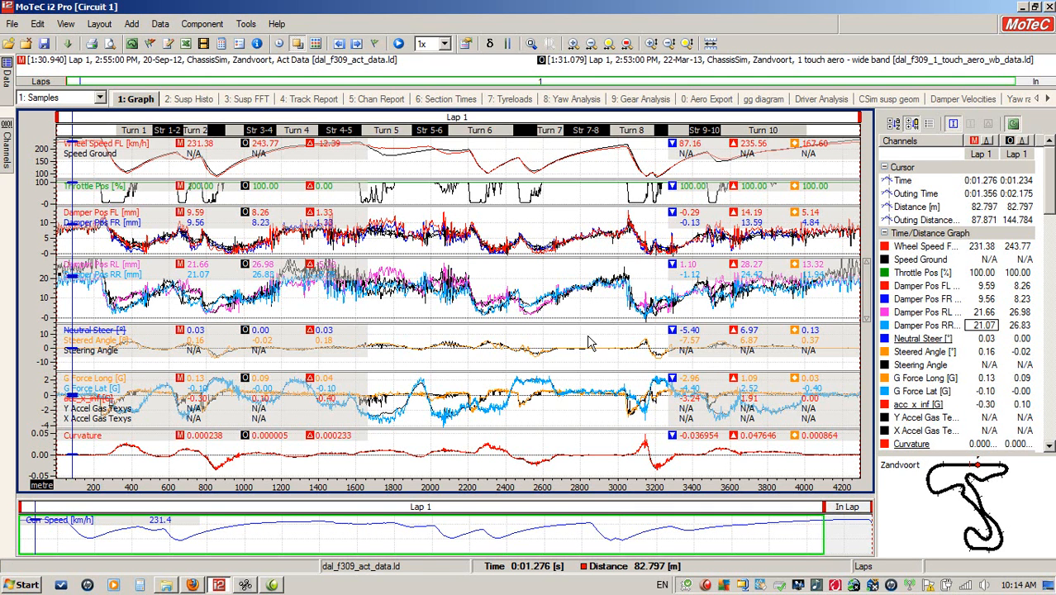
left_click(245, 585)
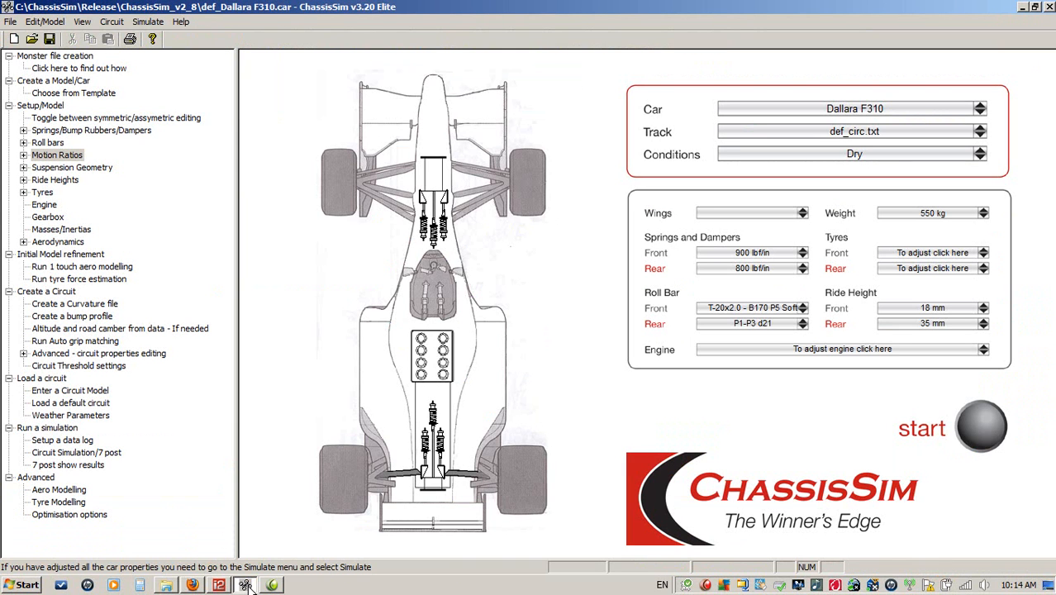